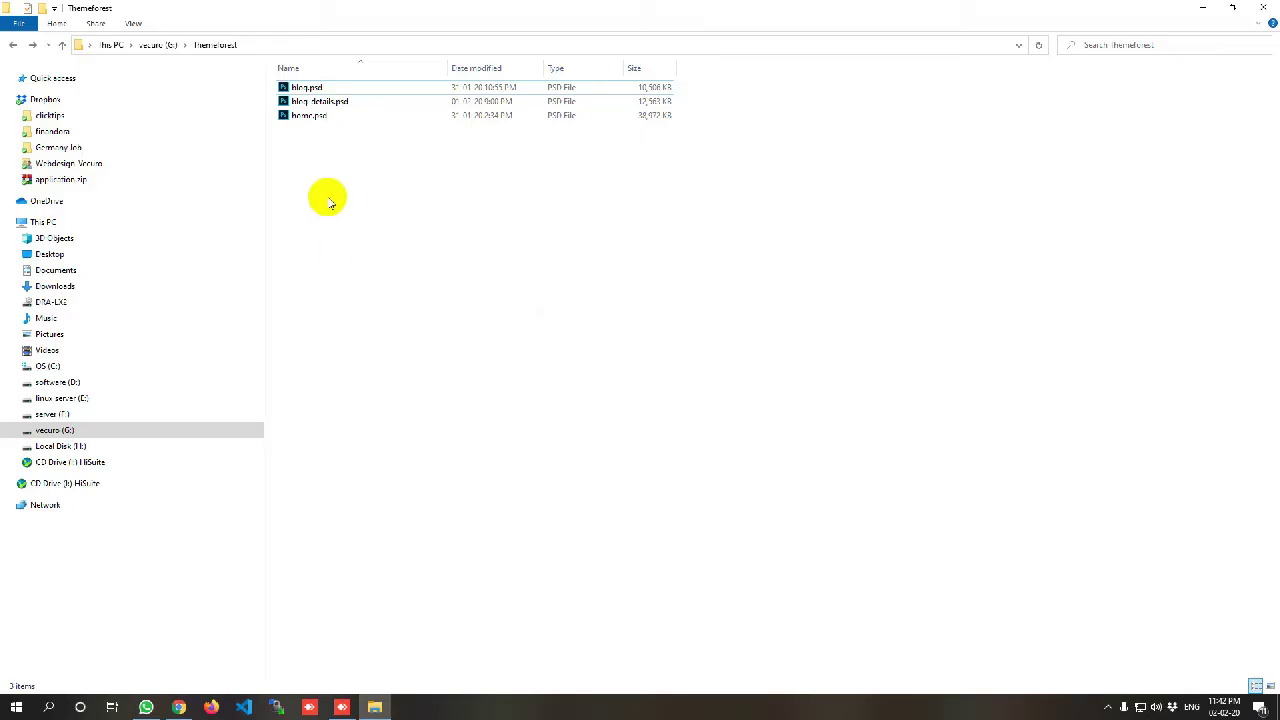
right_click(330, 203)
left_click(640, 212)
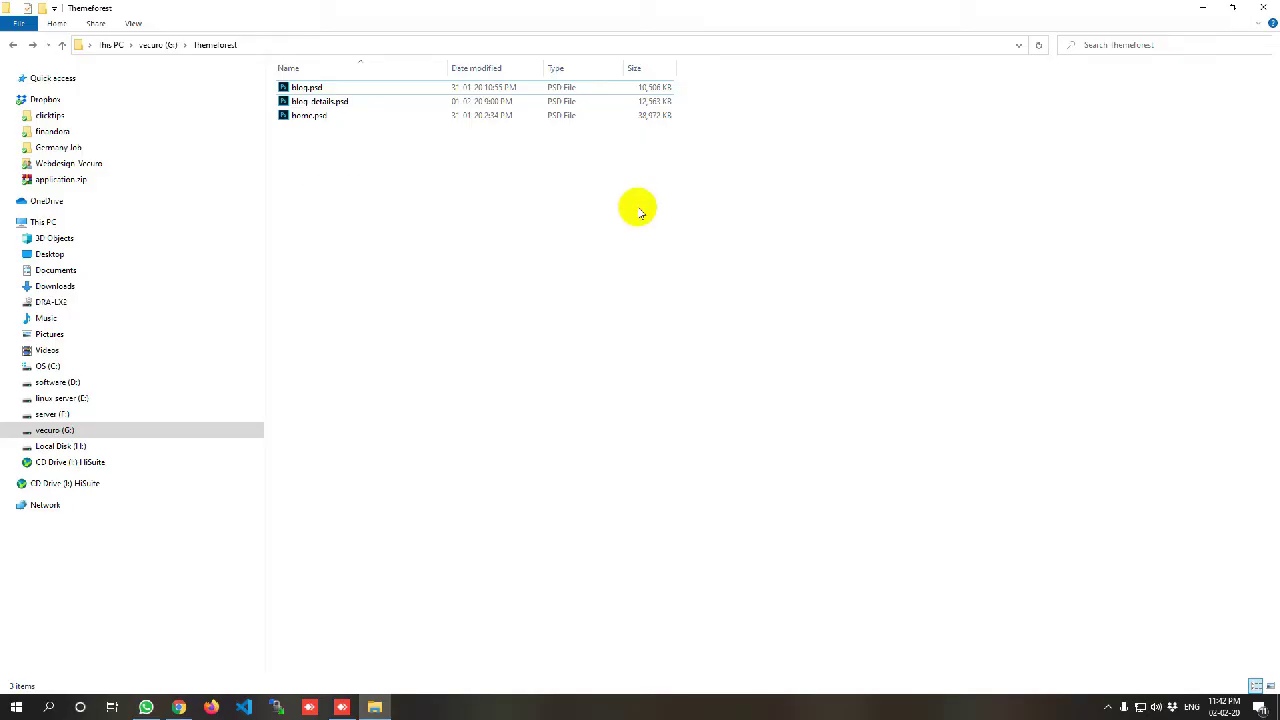
right_click(372, 233)
left_click(456, 201)
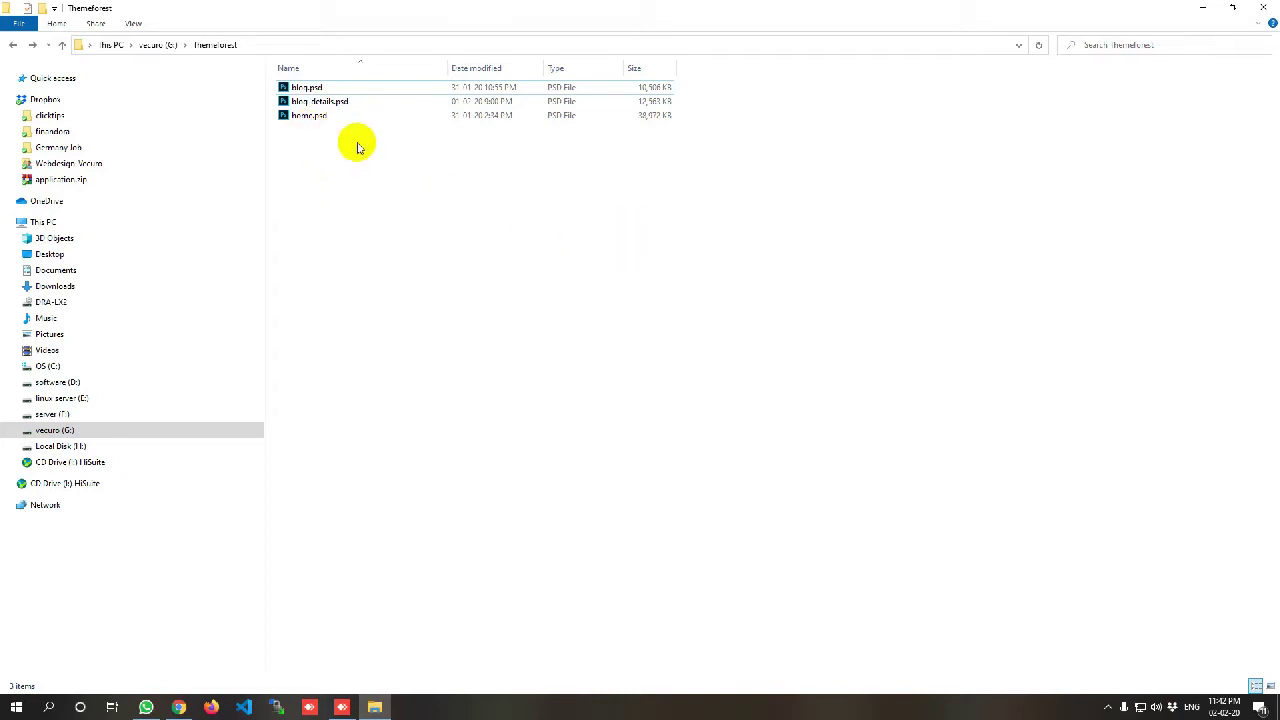
left_click_drag(391, 143, 276, 82)
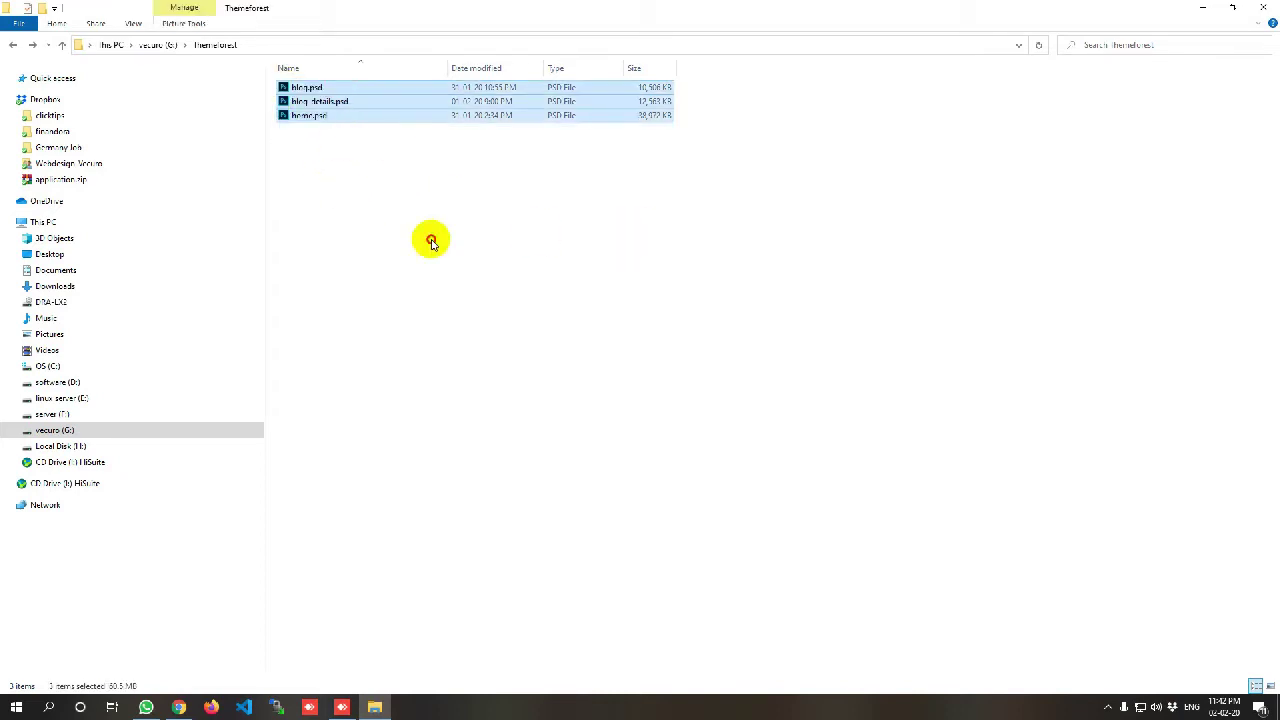
left_click(429, 240)
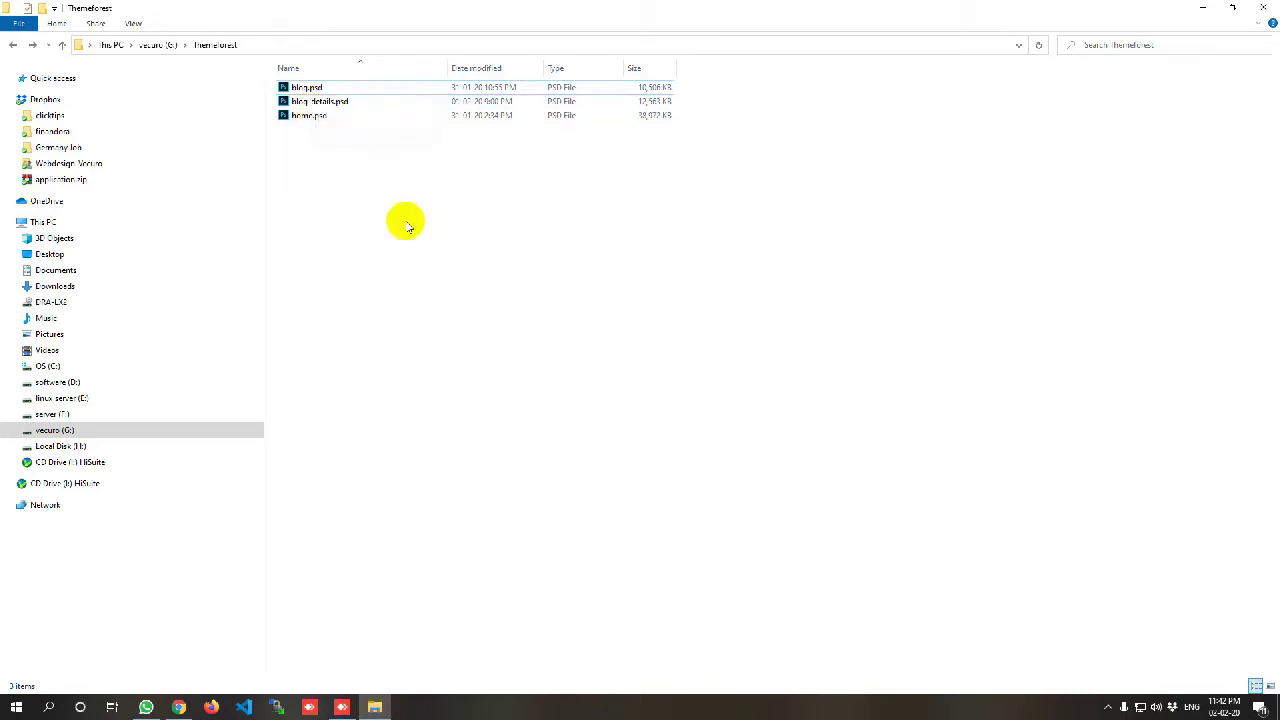
left_click(10, 45)
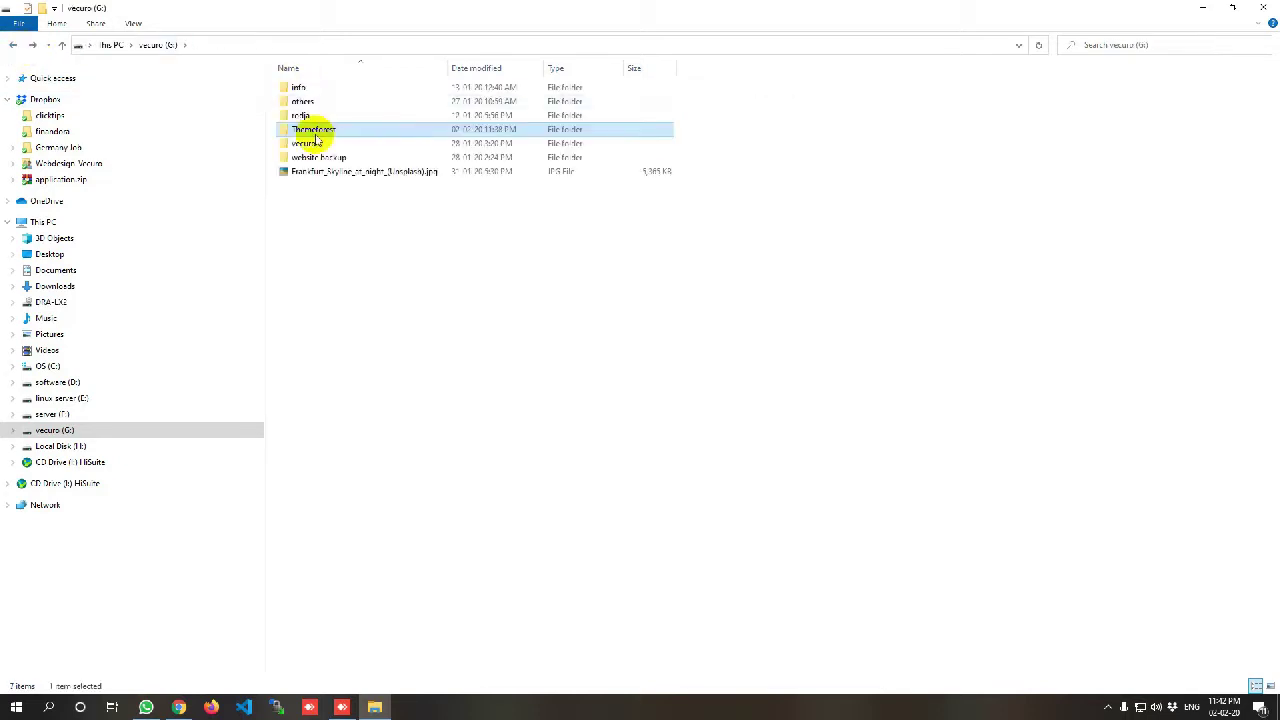
double_click(306, 129)
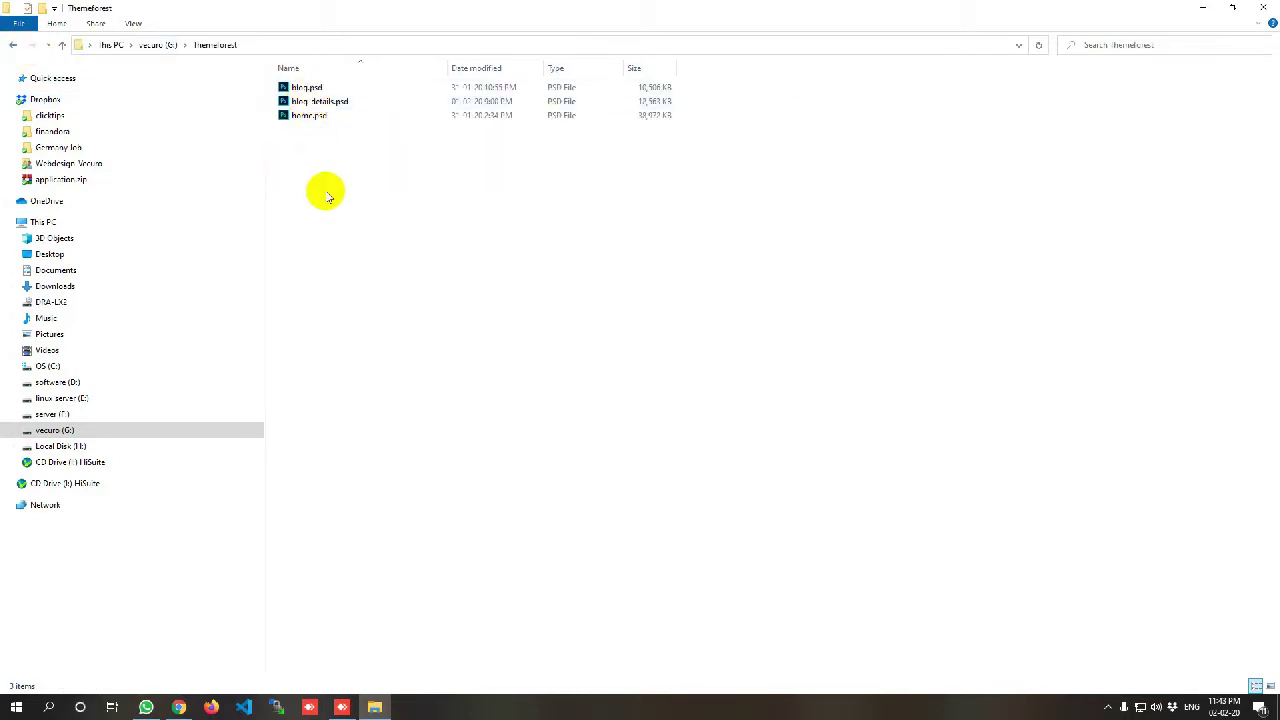
Create a new folder named html alongside the PSD files in the Themeforest folder
right_click(332, 237)
mouse_move(394, 417)
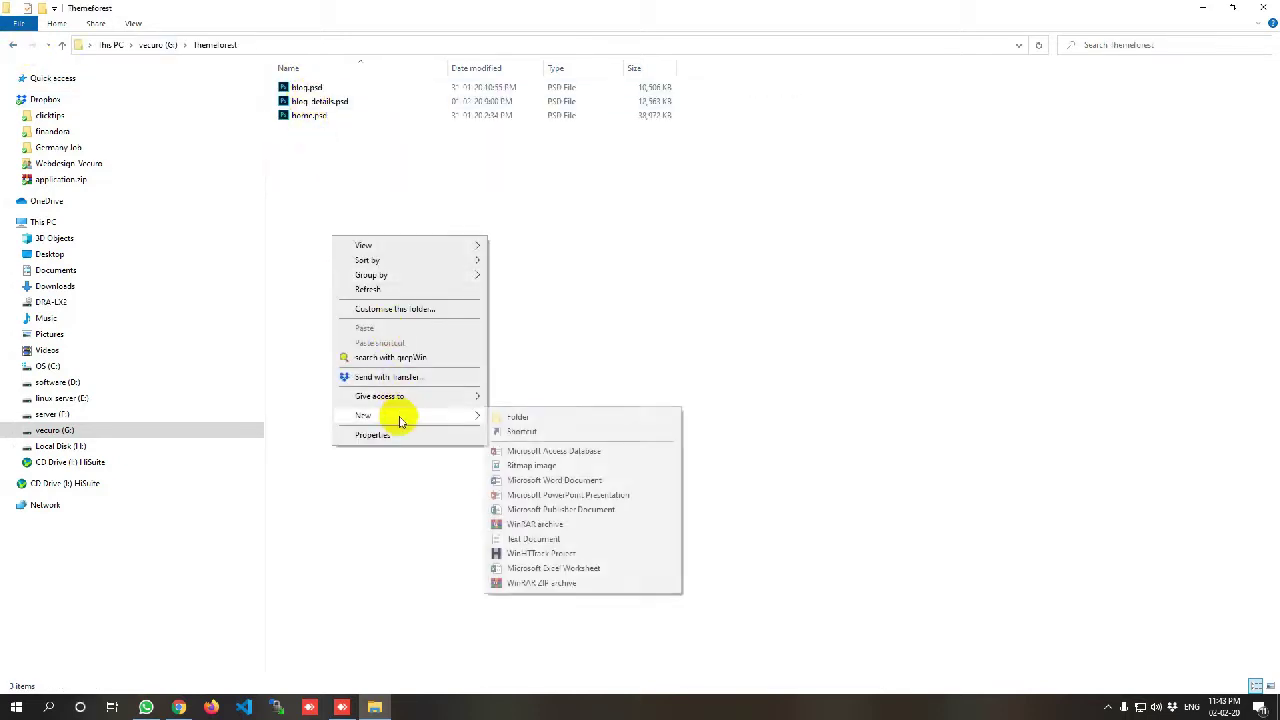
left_click(519, 417)
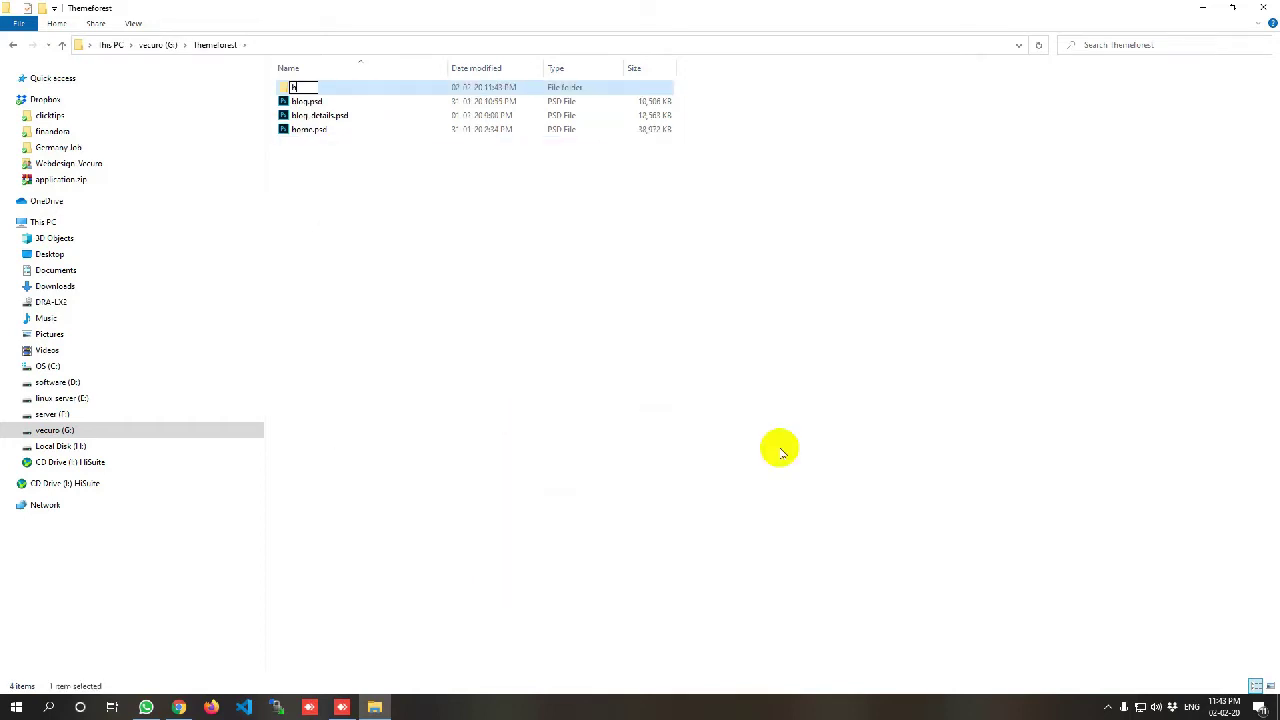
type("html")
left_click(780, 450)
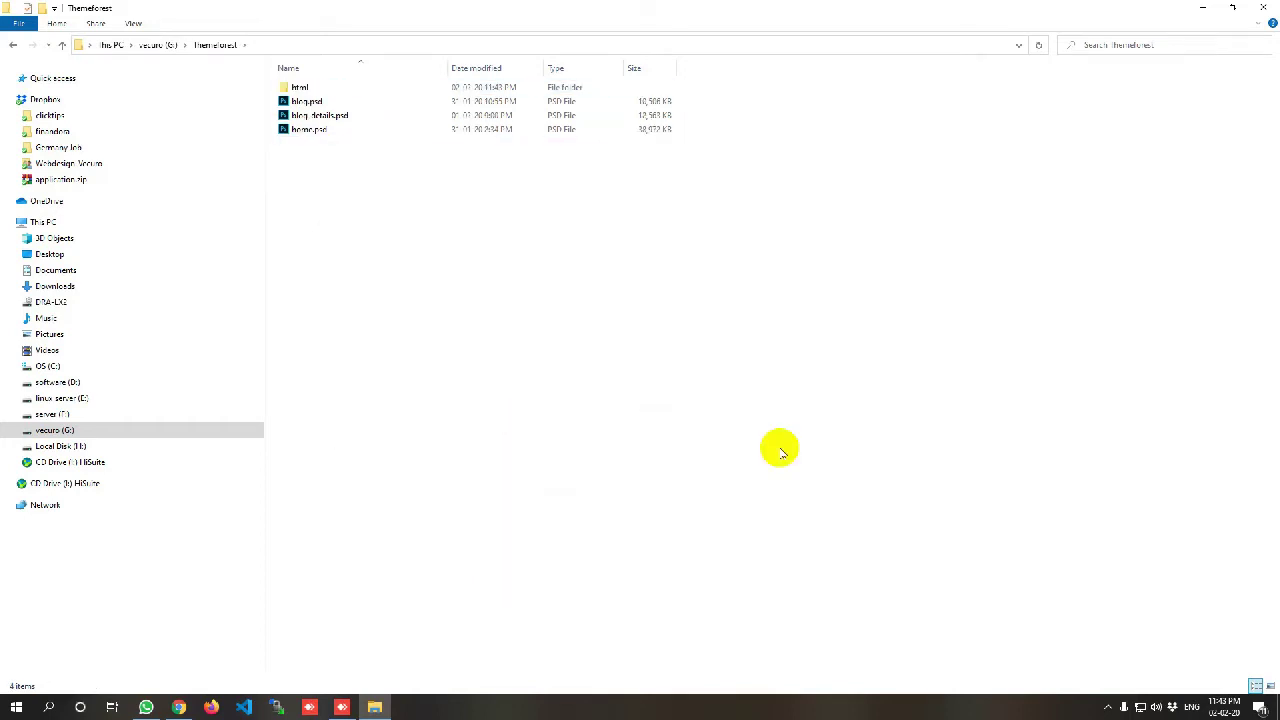
Open home.psd in Photoshop and dismiss the Missing Fonts notice without resolving any fonts
left_click(306, 134)
right_click(303, 130)
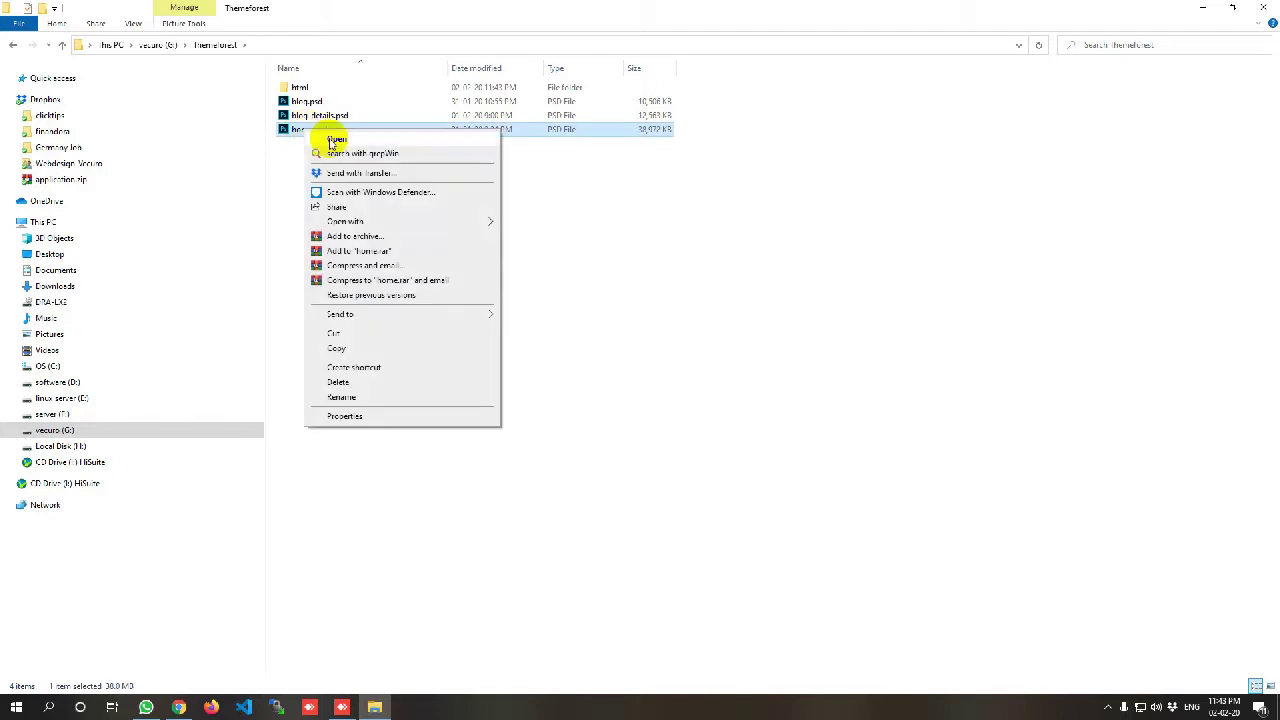
left_click(329, 137)
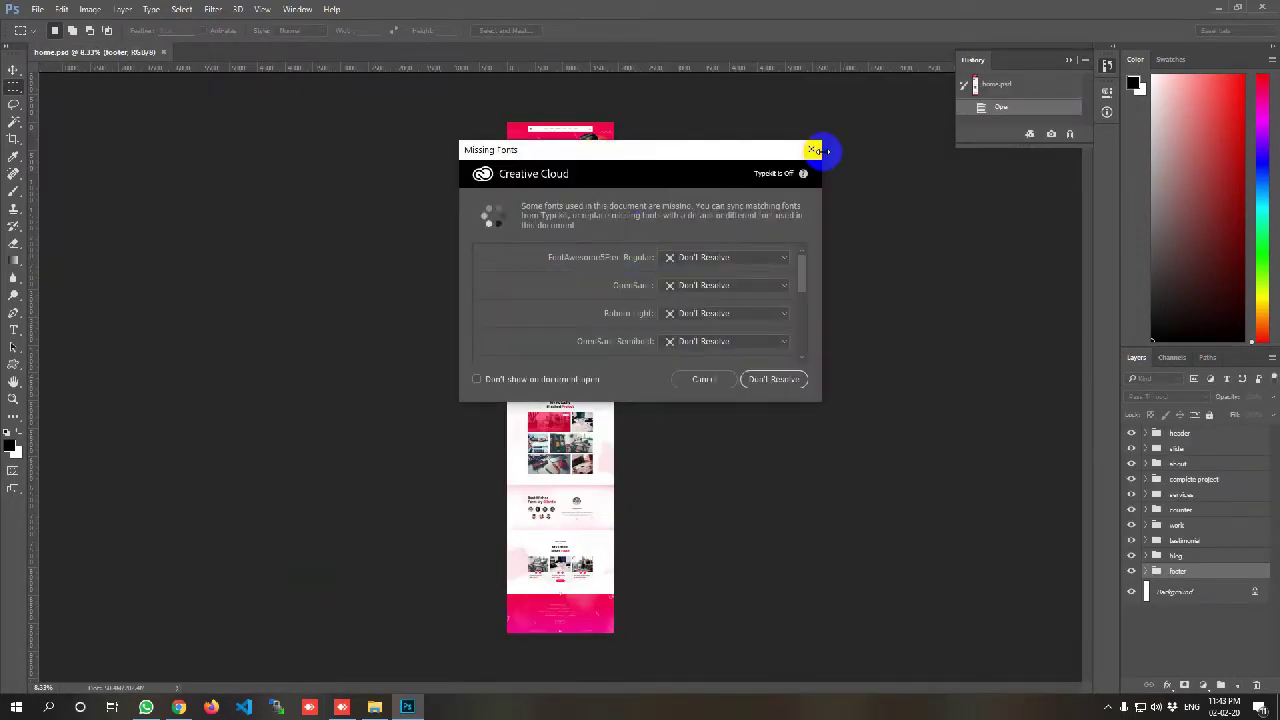
left_click(817, 151)
left_click(988, 86)
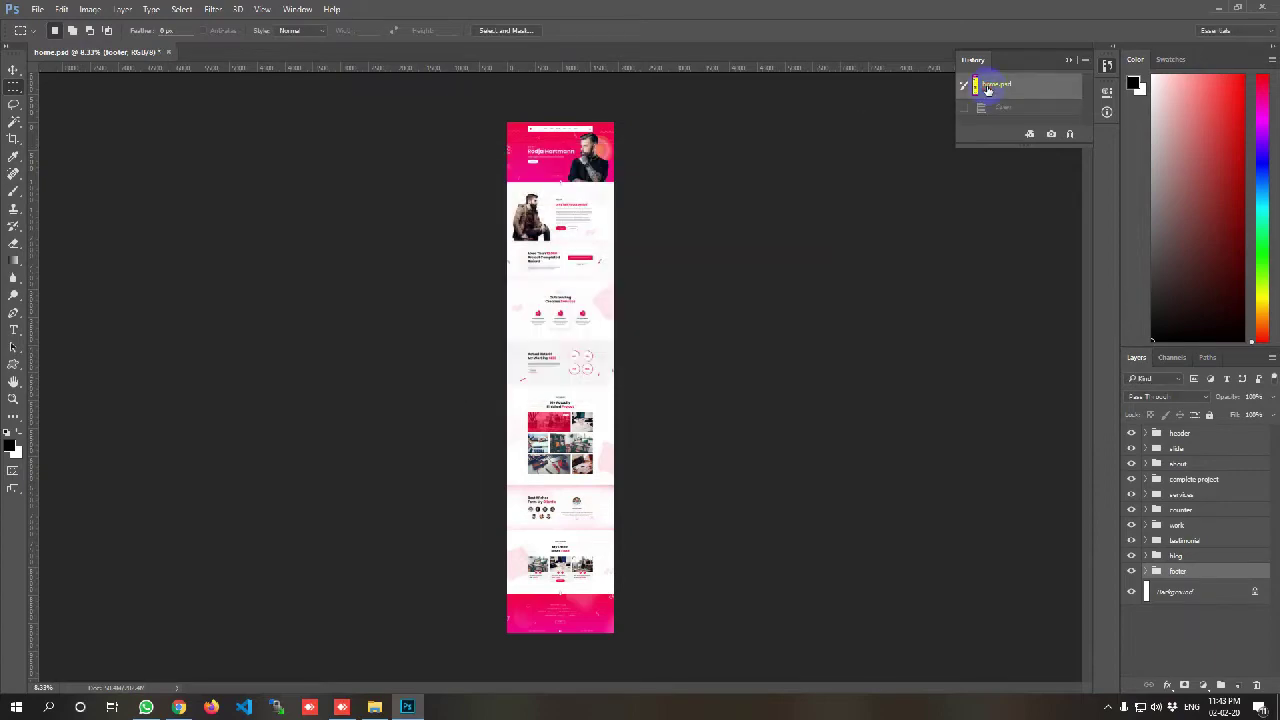
Inspect the home page design from the skills section up to the hero banner, and hide the panels to enlarge the canvas
key("ctrl+1")
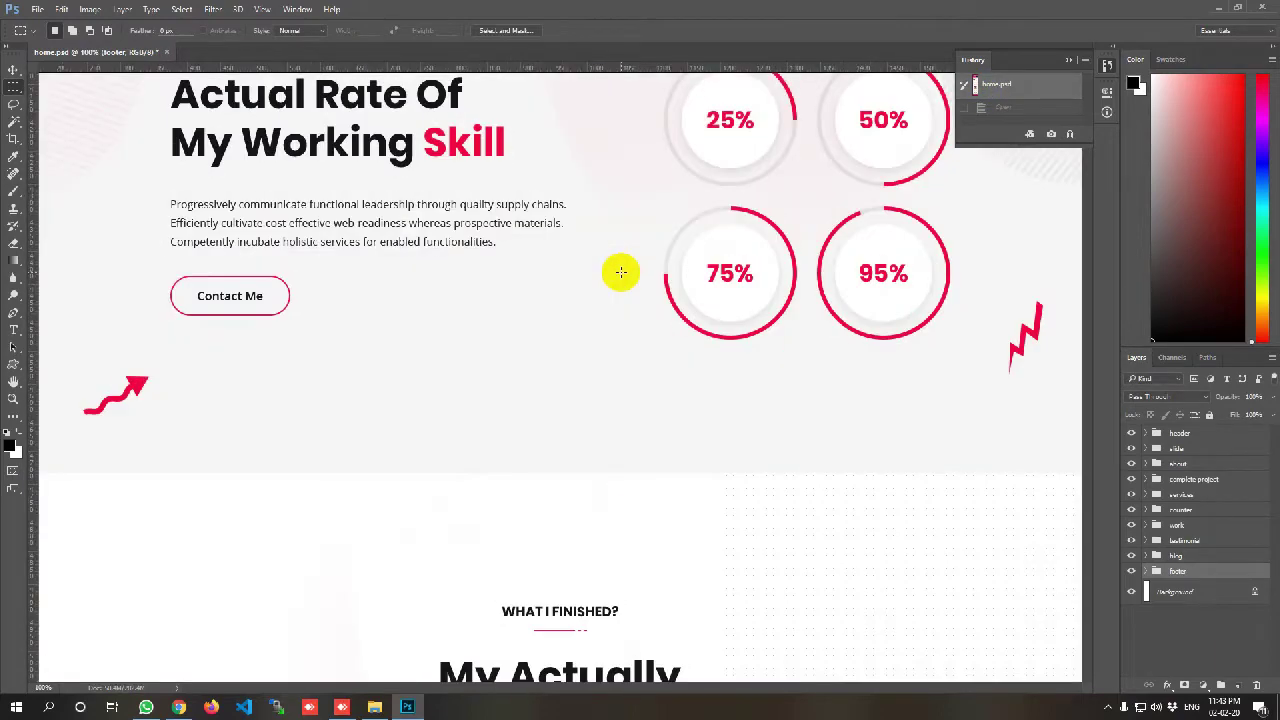
scroll(556, 306, "up", 15)
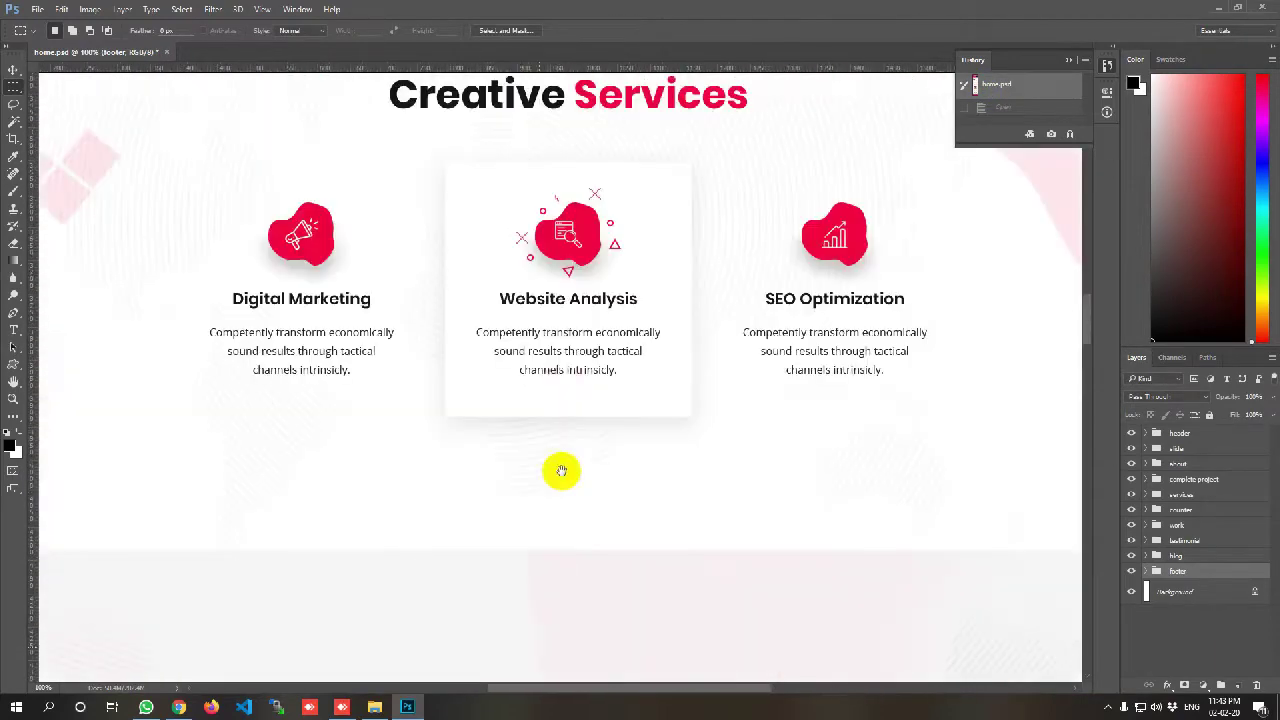
scroll(572, 345, "up", 15)
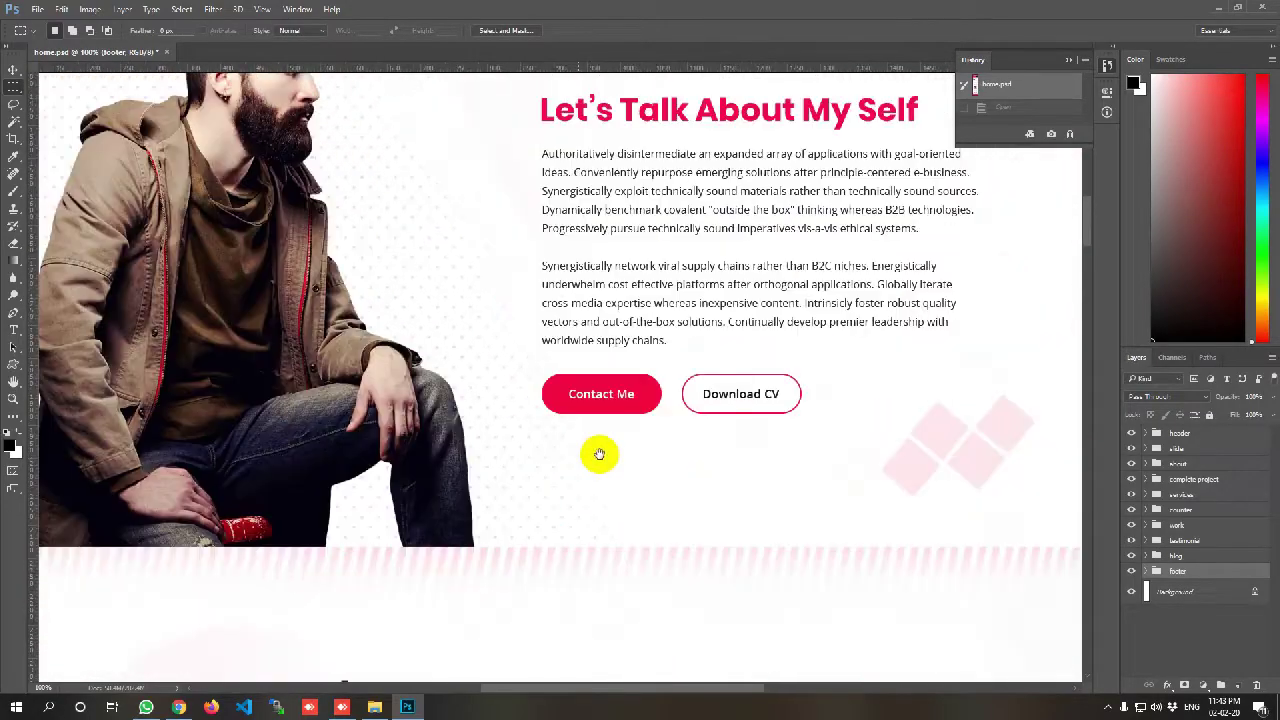
scroll(567, 333, "up", 10)
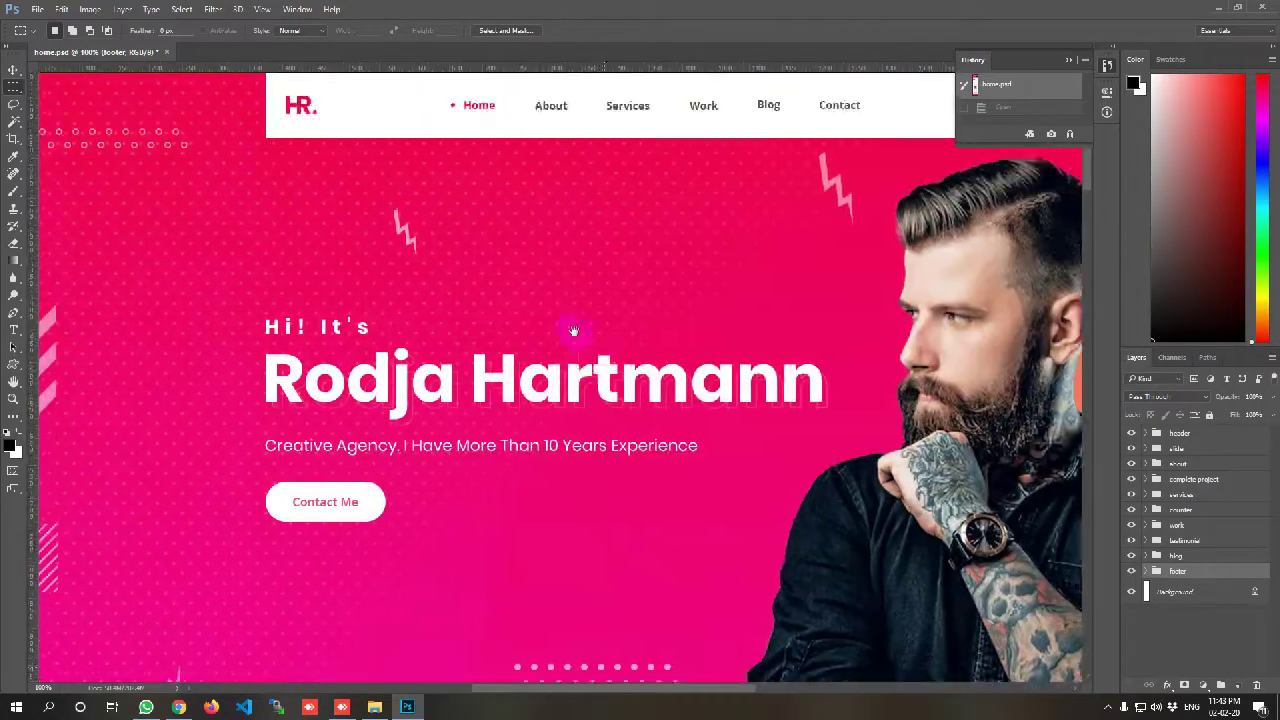
scroll(540, 422, "down", 2)
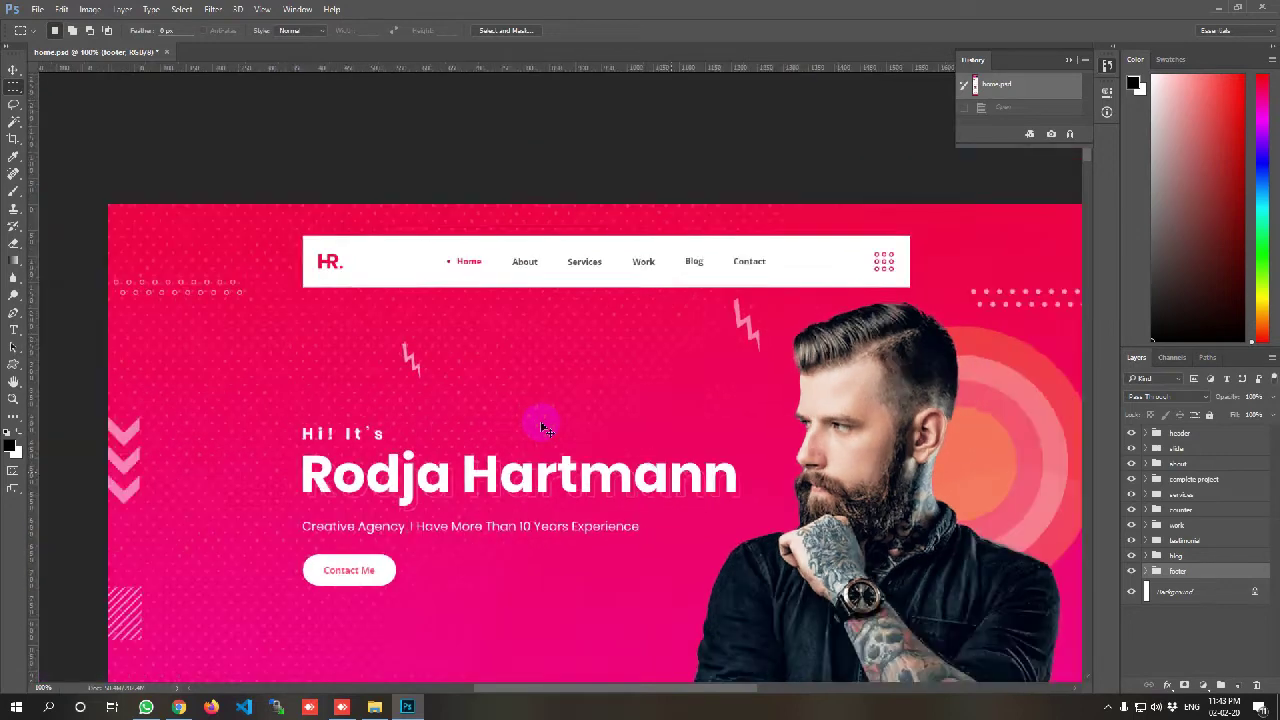
left_click_drag(611, 384, 524, 298)
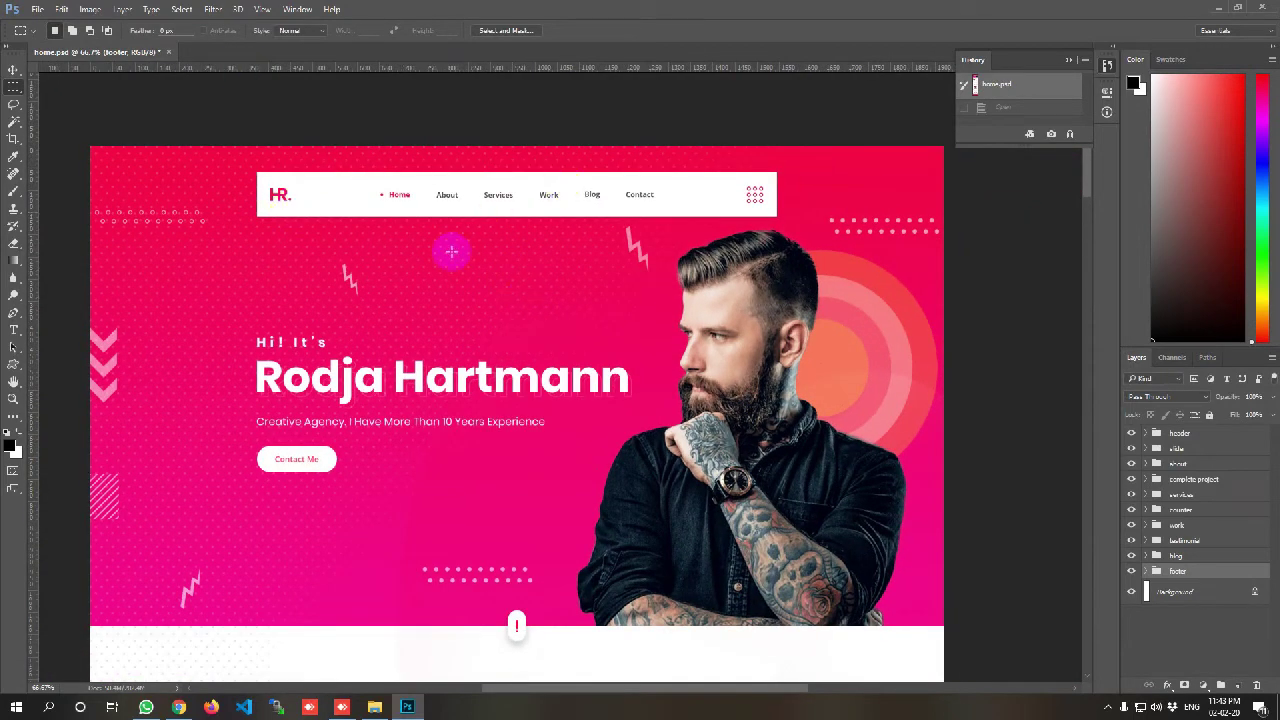
key("Tab")
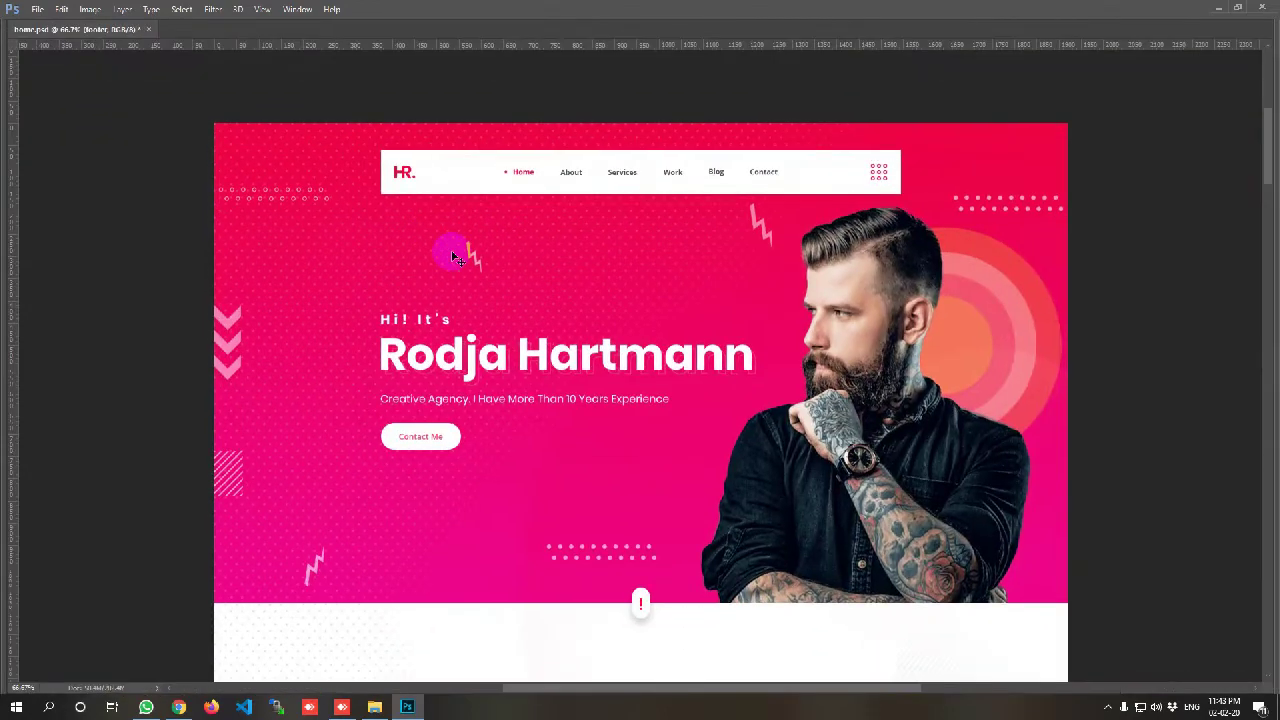
key("ctrl+plus")
key("ctrl+minus")
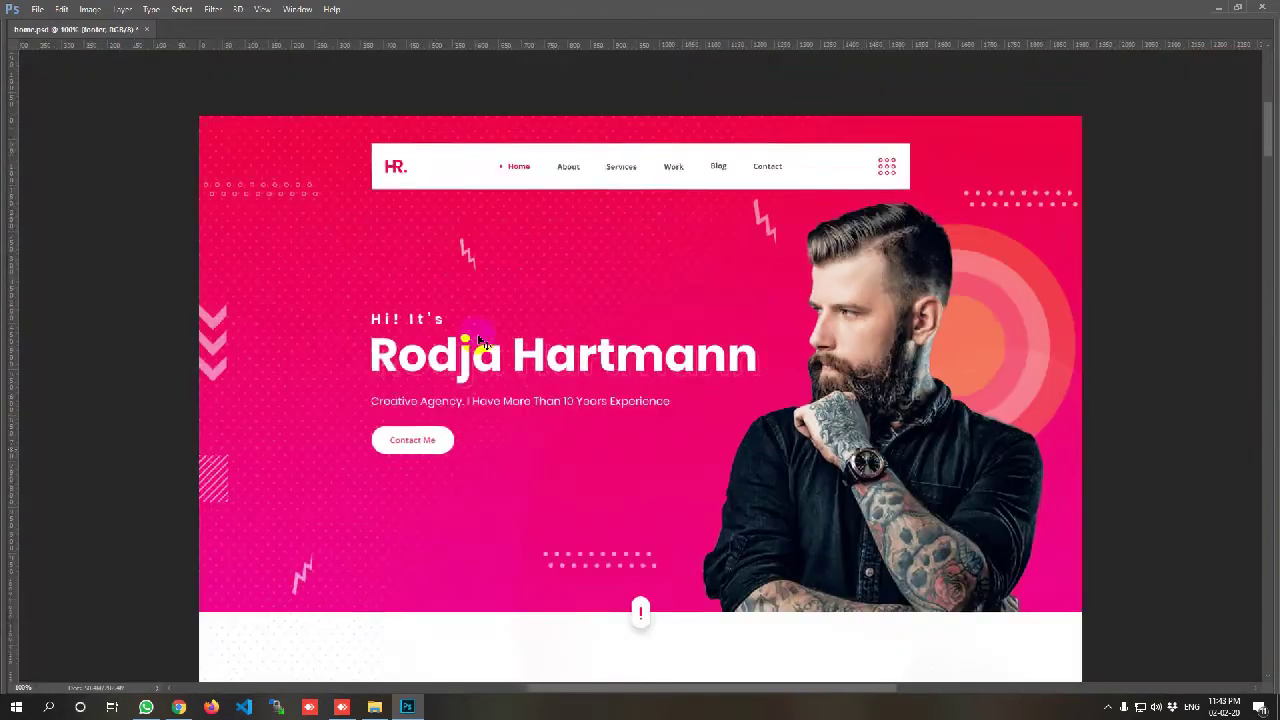
Examine the home page design from the hero banner through the about, completed projects and services sections to the skills section
scroll(766, 424, "down", 3)
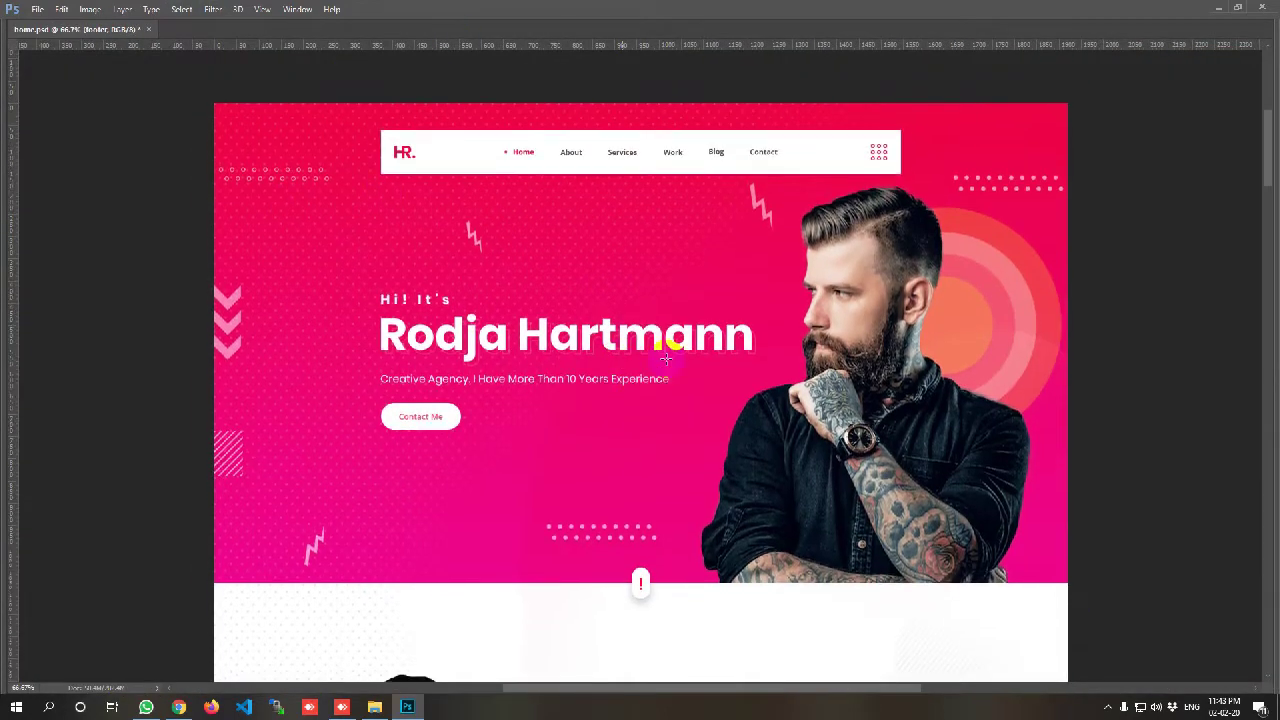
scroll(651, 488, "down", 4)
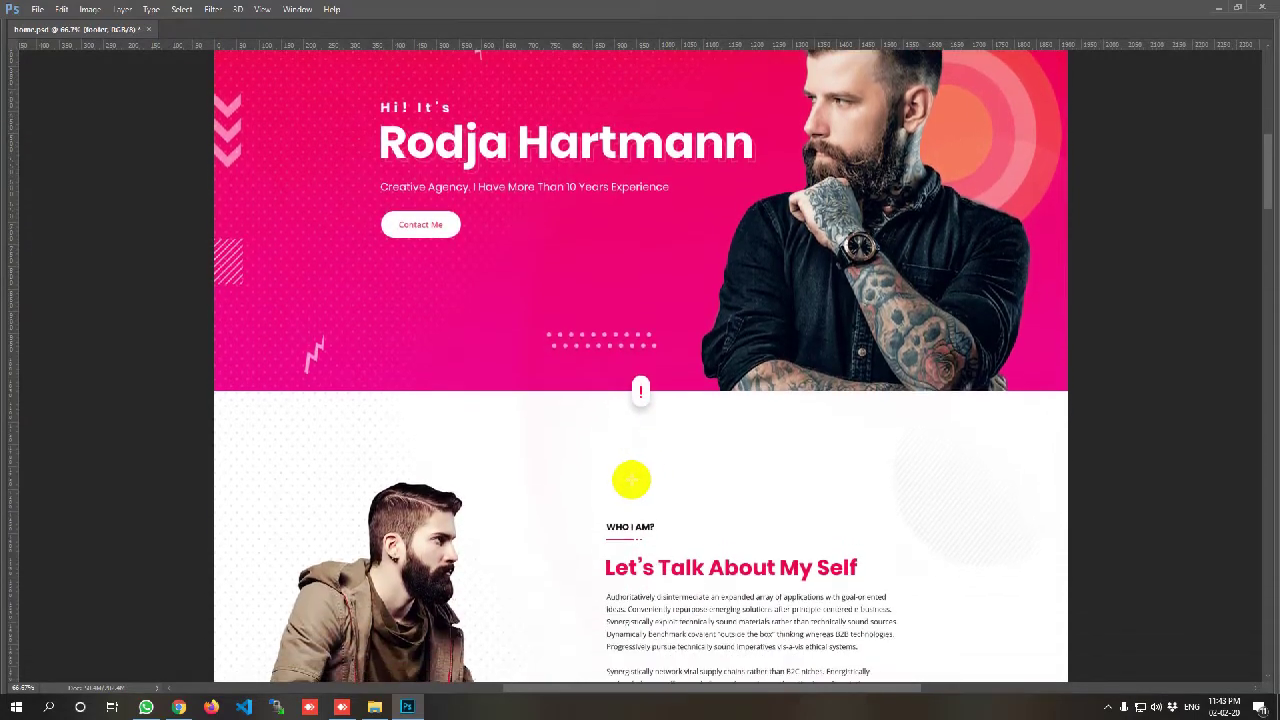
scroll(594, 480, "down", 4)
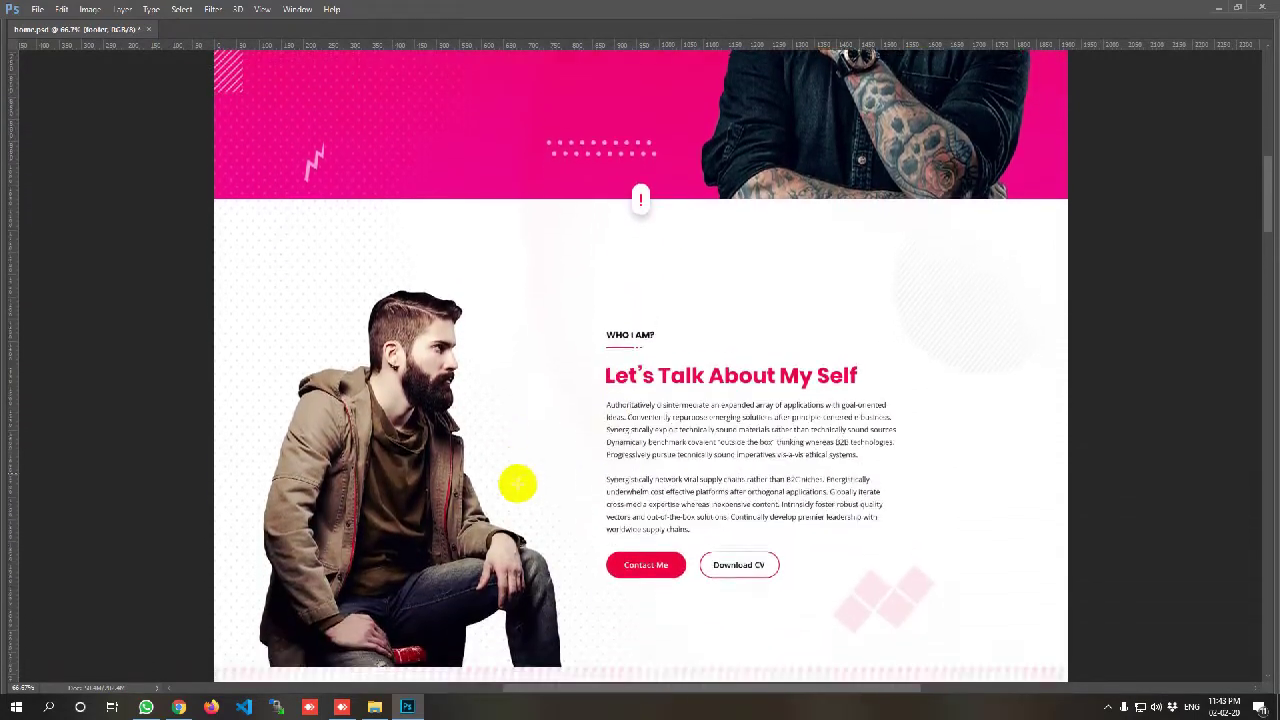
scroll(538, 525, "down", 4)
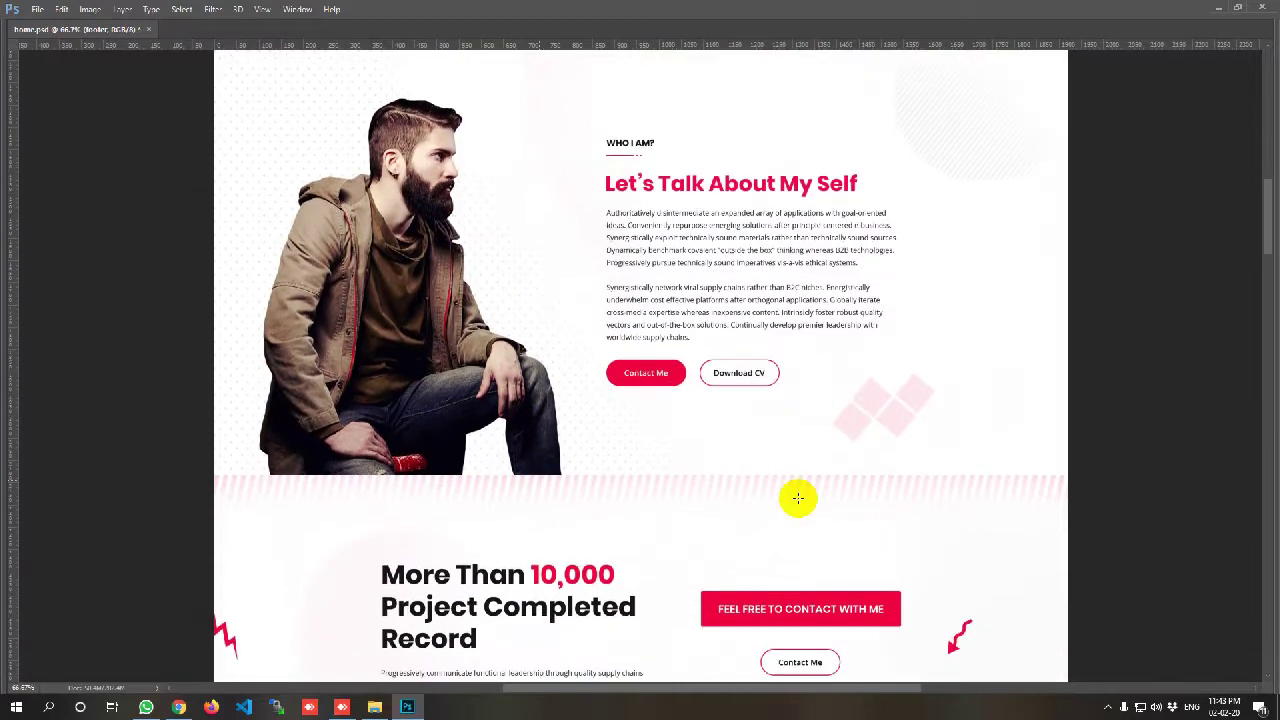
scroll(716, 268, "down", 4)
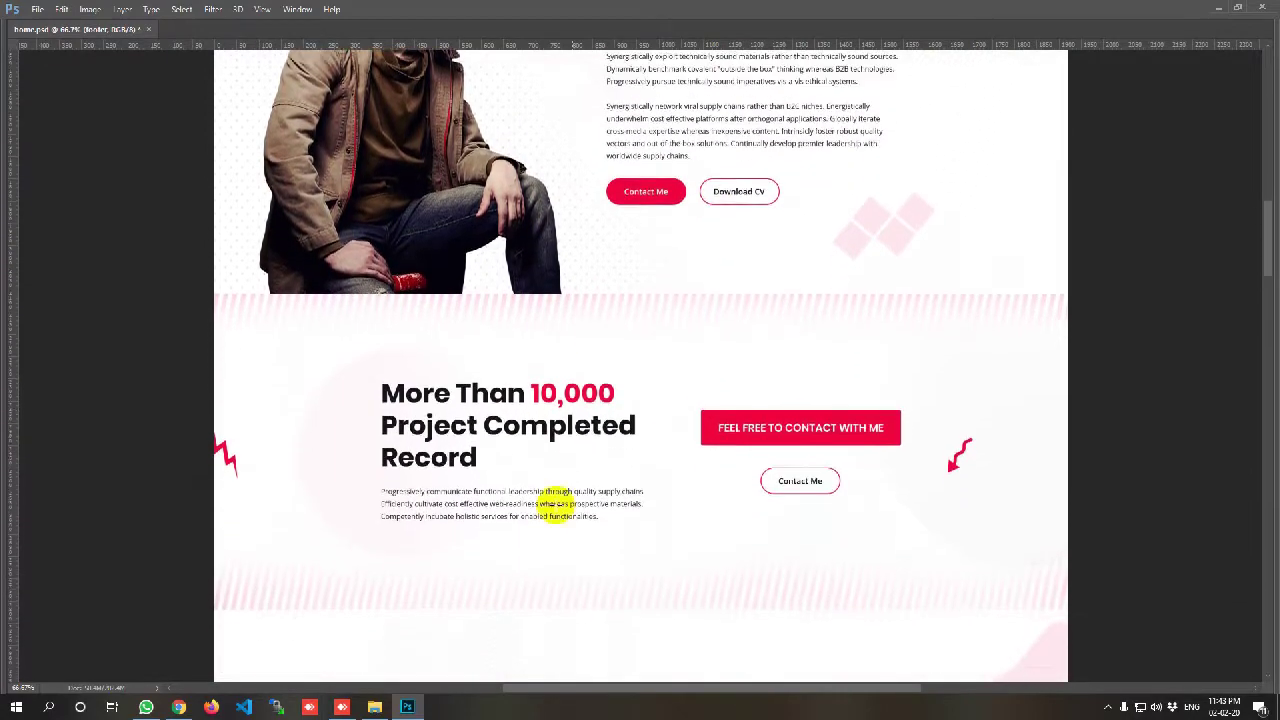
scroll(694, 579, "down", 3)
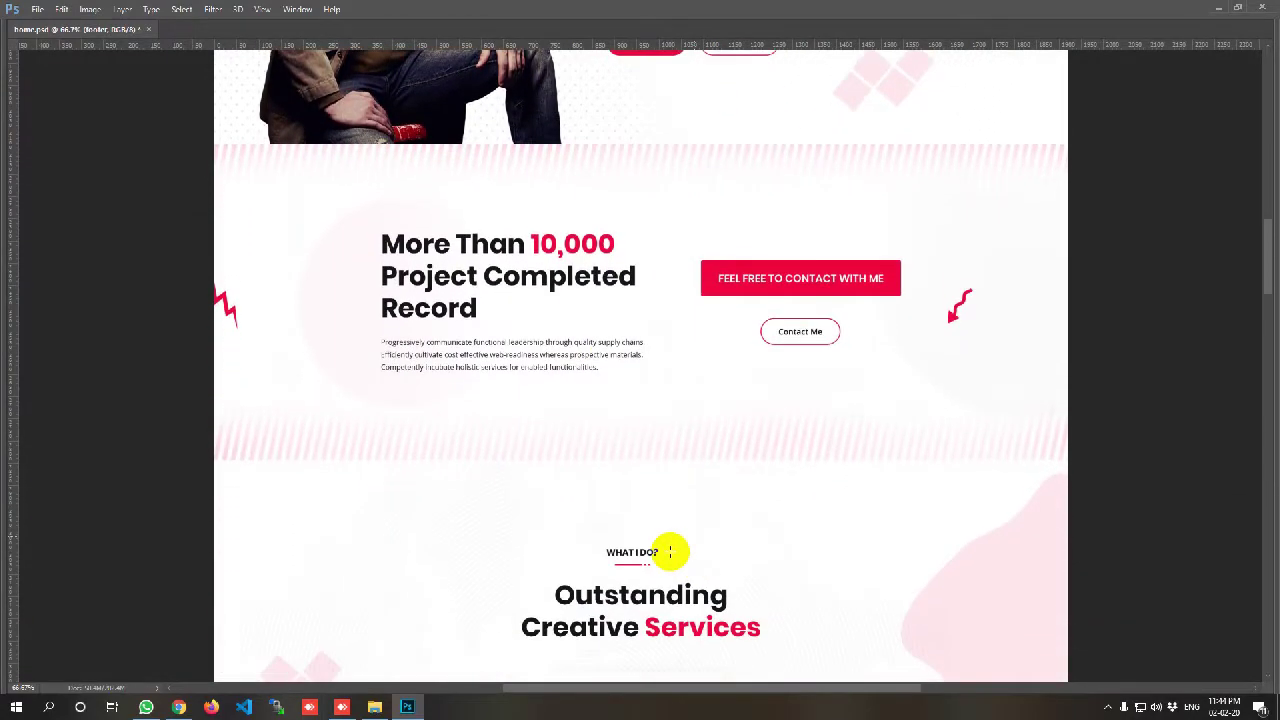
scroll(707, 571, "down", 4)
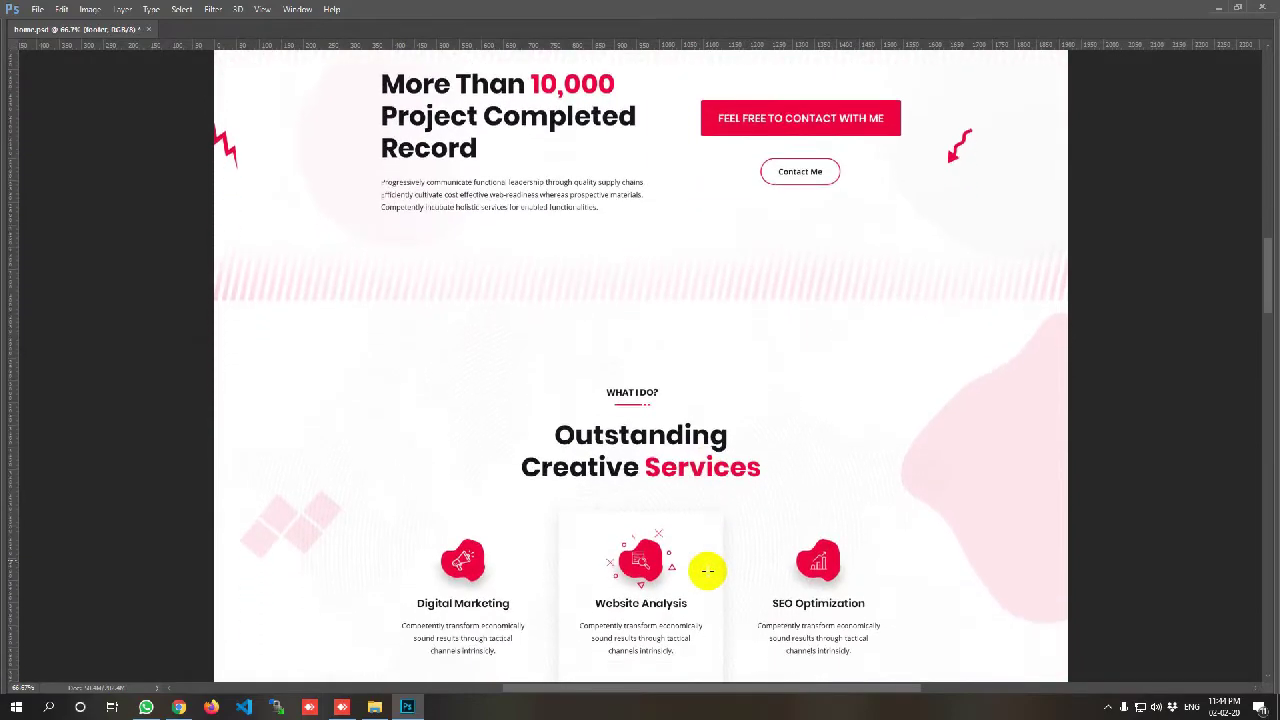
scroll(701, 585, "down", 4)
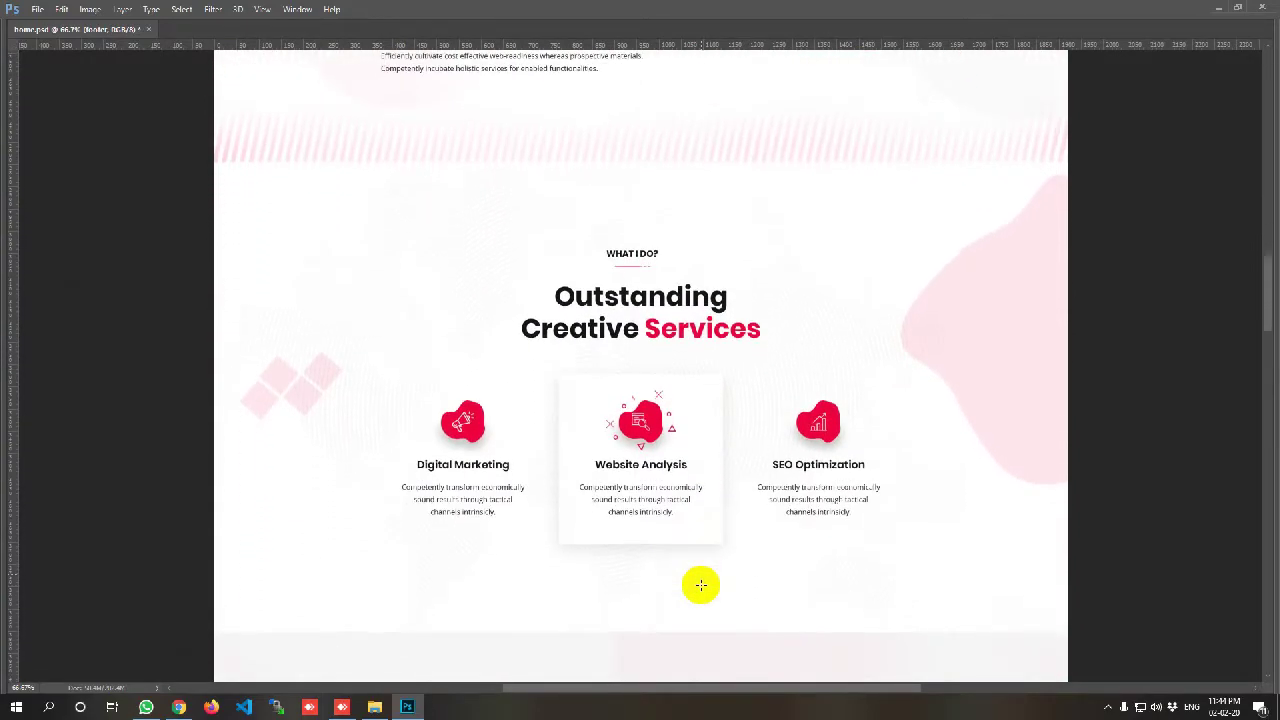
scroll(701, 585, "down", 4)
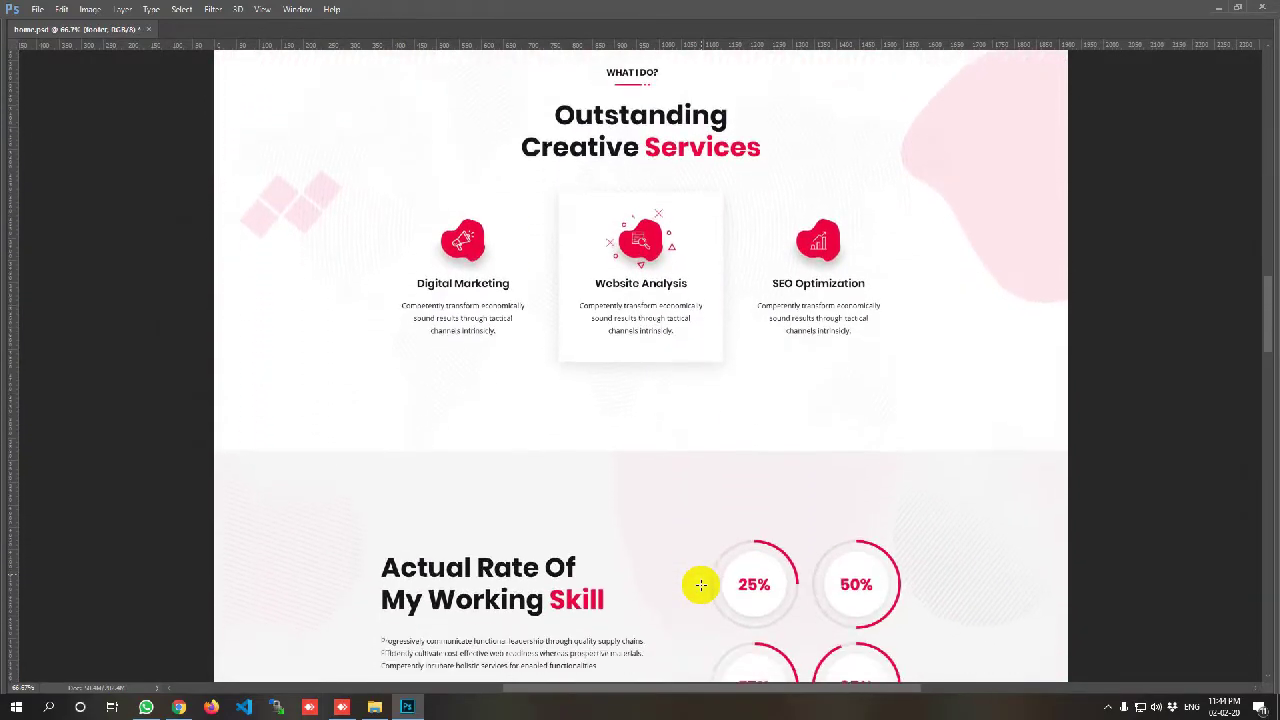
scroll(701, 585, "down", 4)
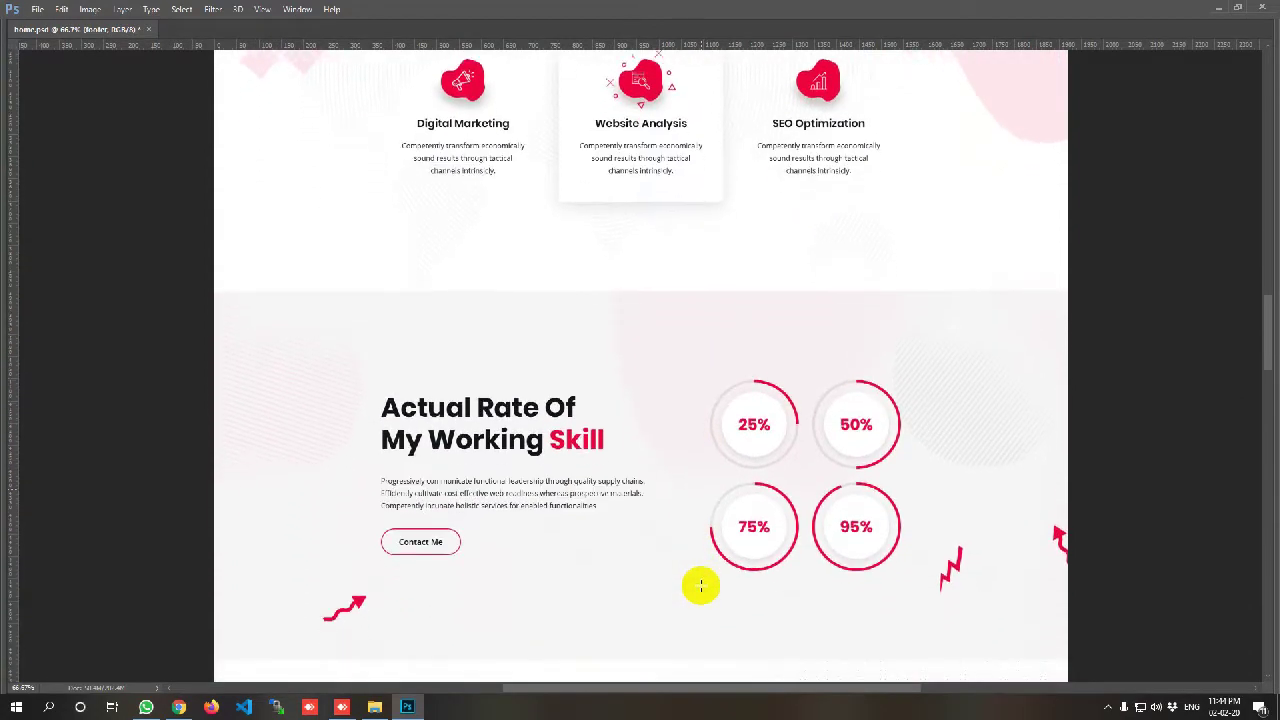
scroll(699, 593, "down", 4)
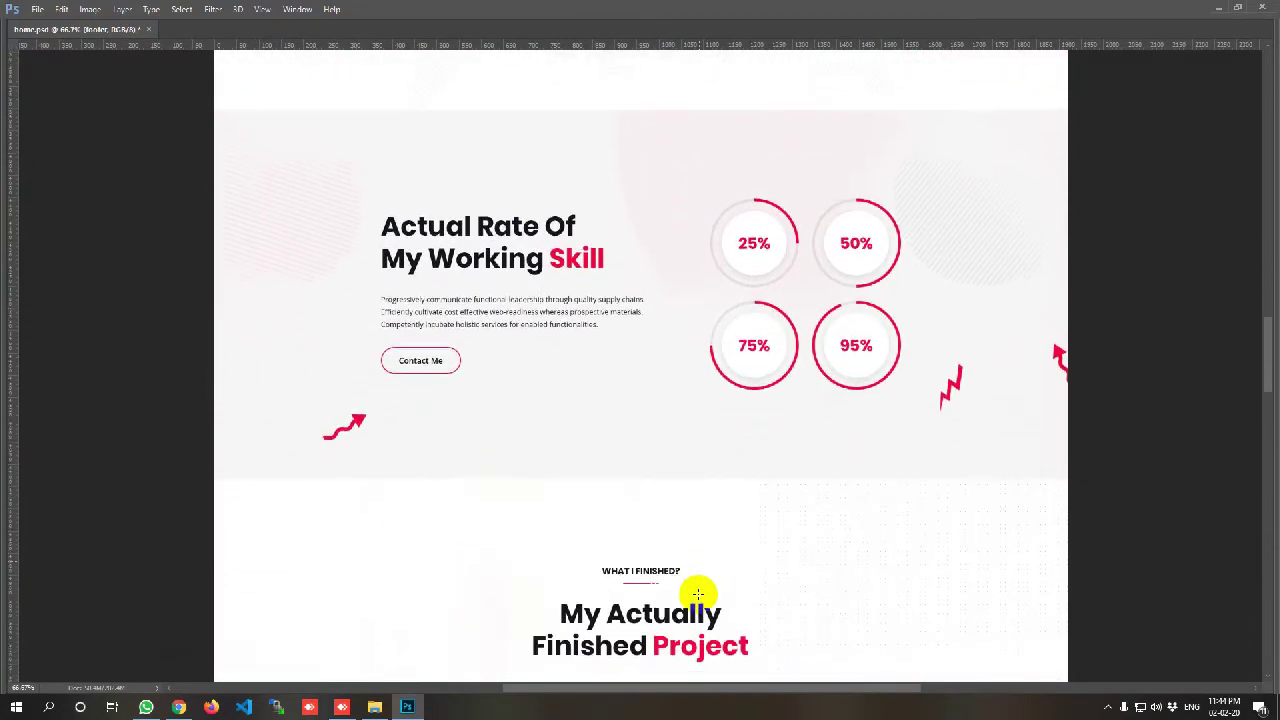
Examine the rest of the home page design, from the finished projects gallery through client testimonials and news feed to the contact form footer
scroll(698, 598, "down", 4)
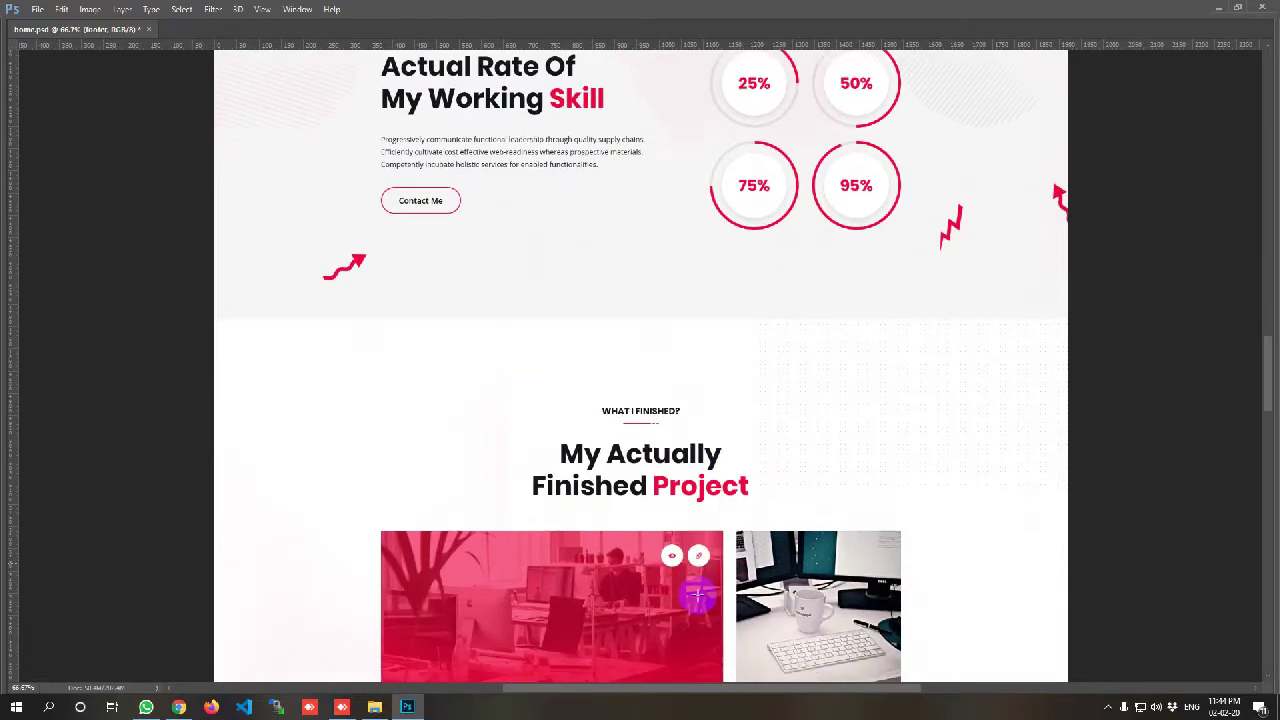
scroll(695, 608, "down", 4)
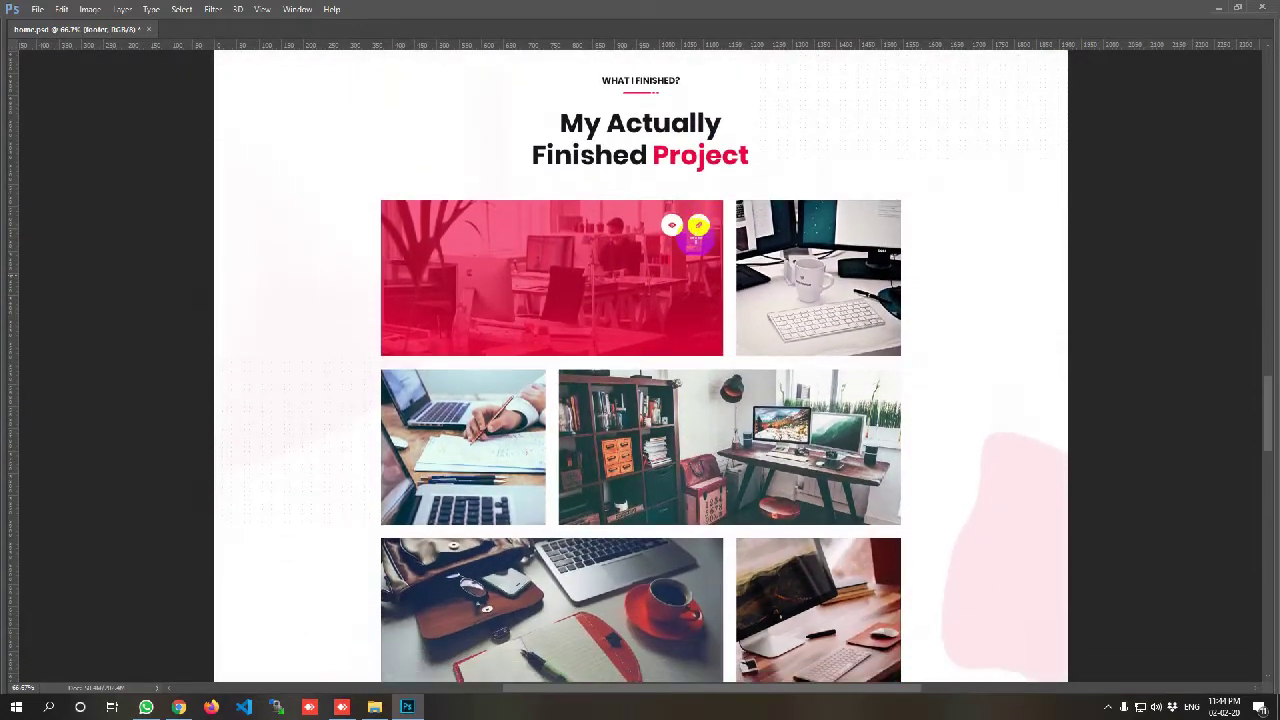
scroll(698, 226, "down", 4)
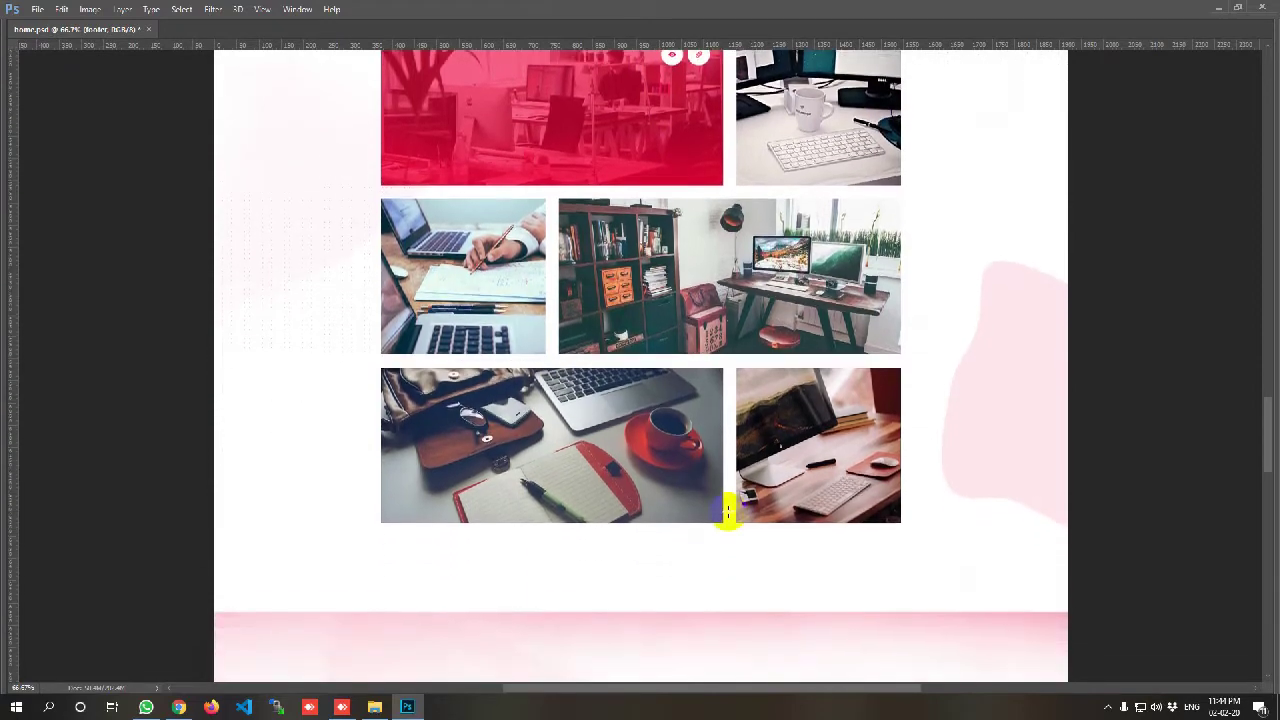
scroll(727, 512, "down", 4)
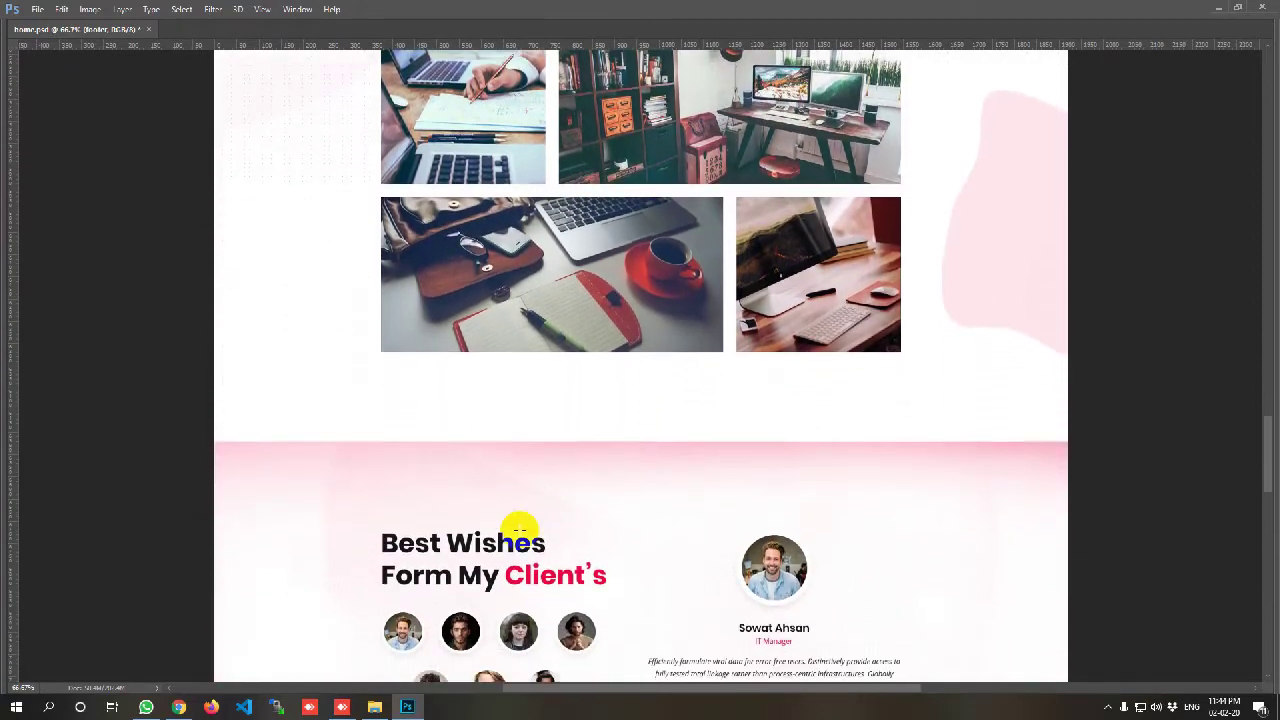
scroll(519, 527, "down", 4)
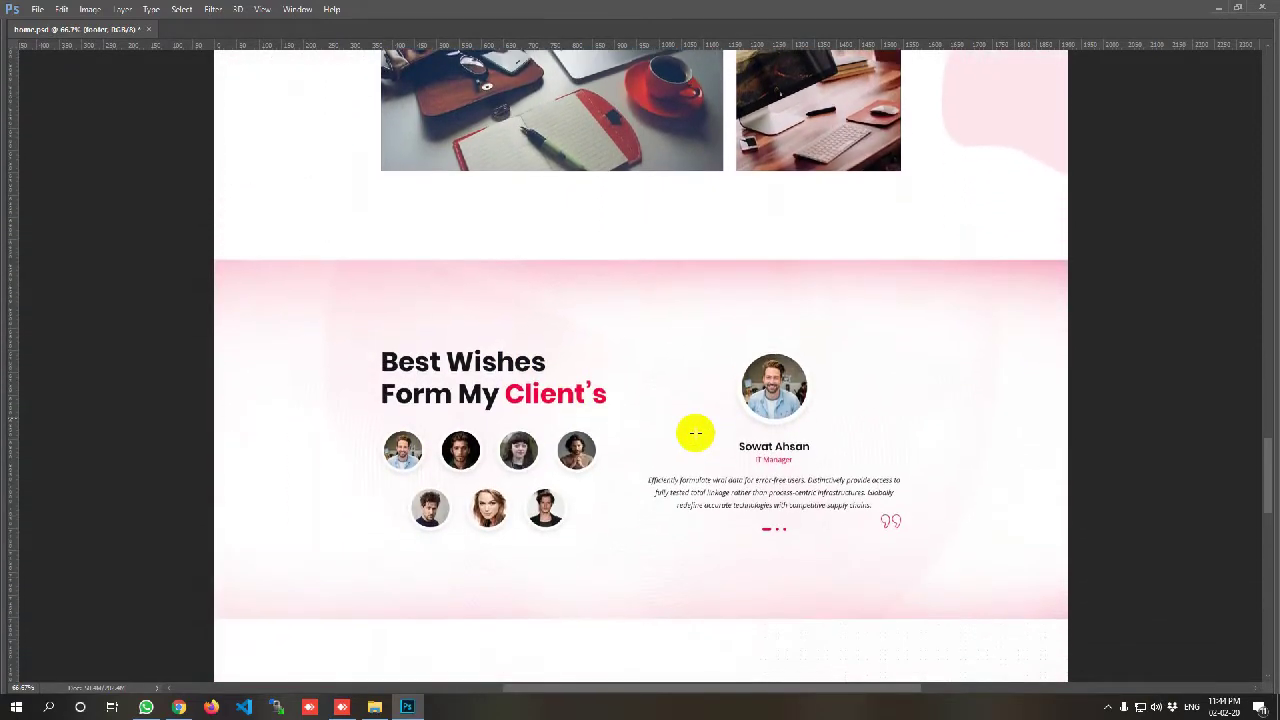
scroll(695, 433, "down", 4)
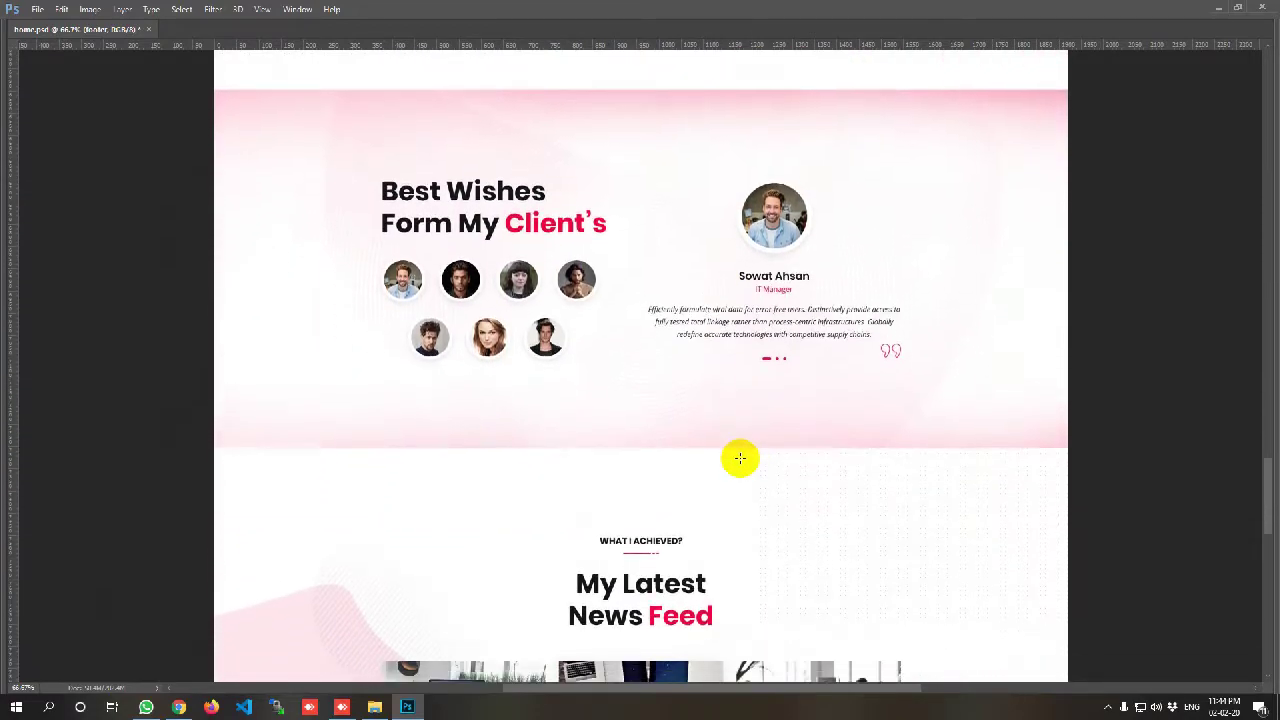
scroll(740, 458, "down", 4)
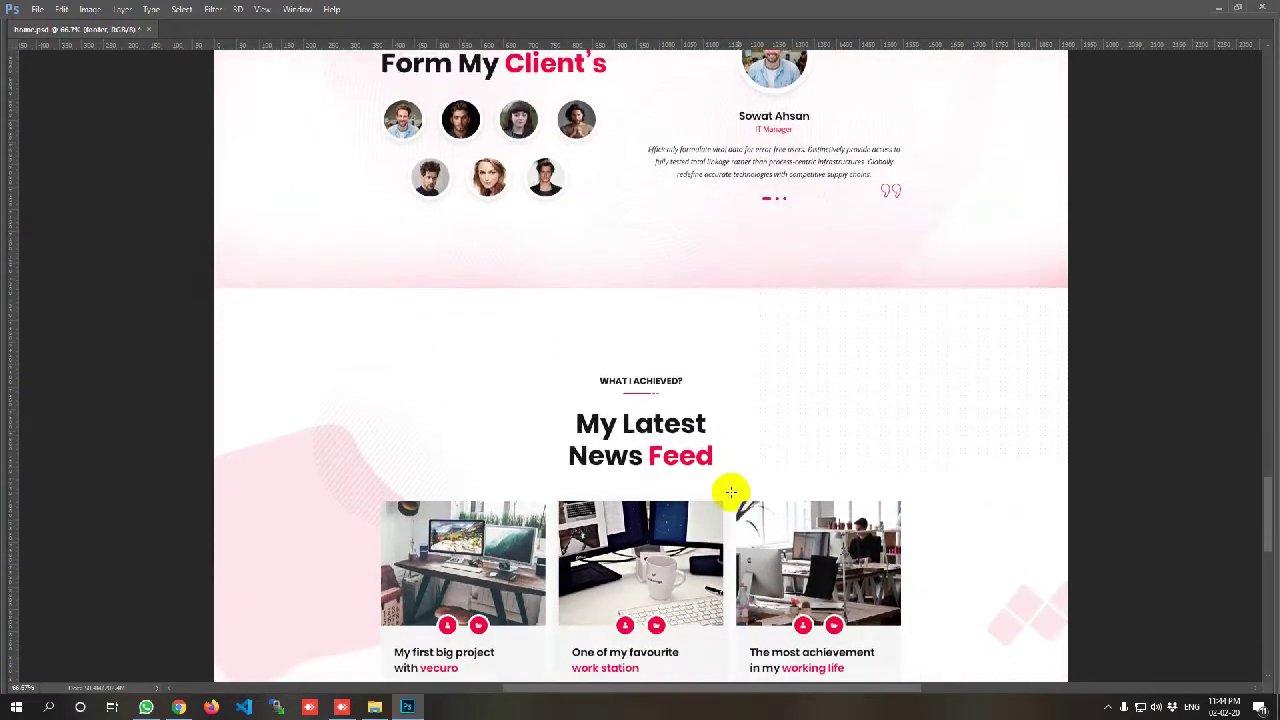
scroll(731, 492, "down", 4)
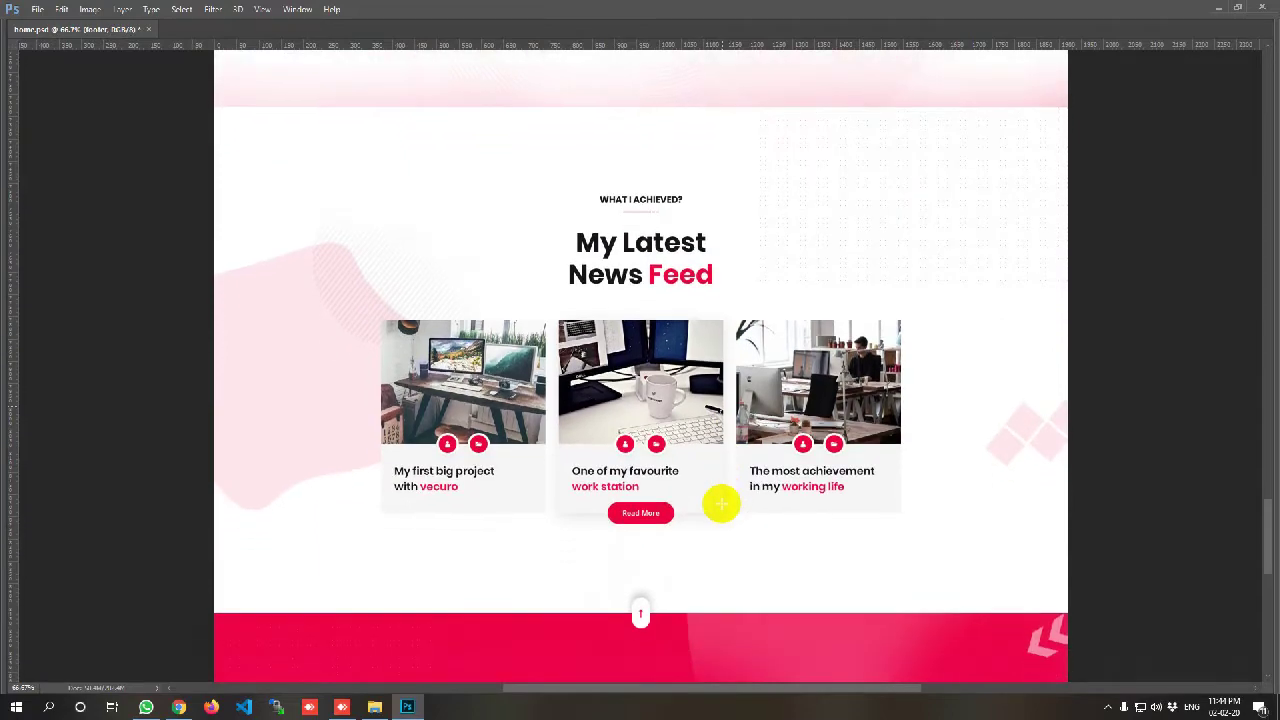
scroll(721, 505, "down", 4)
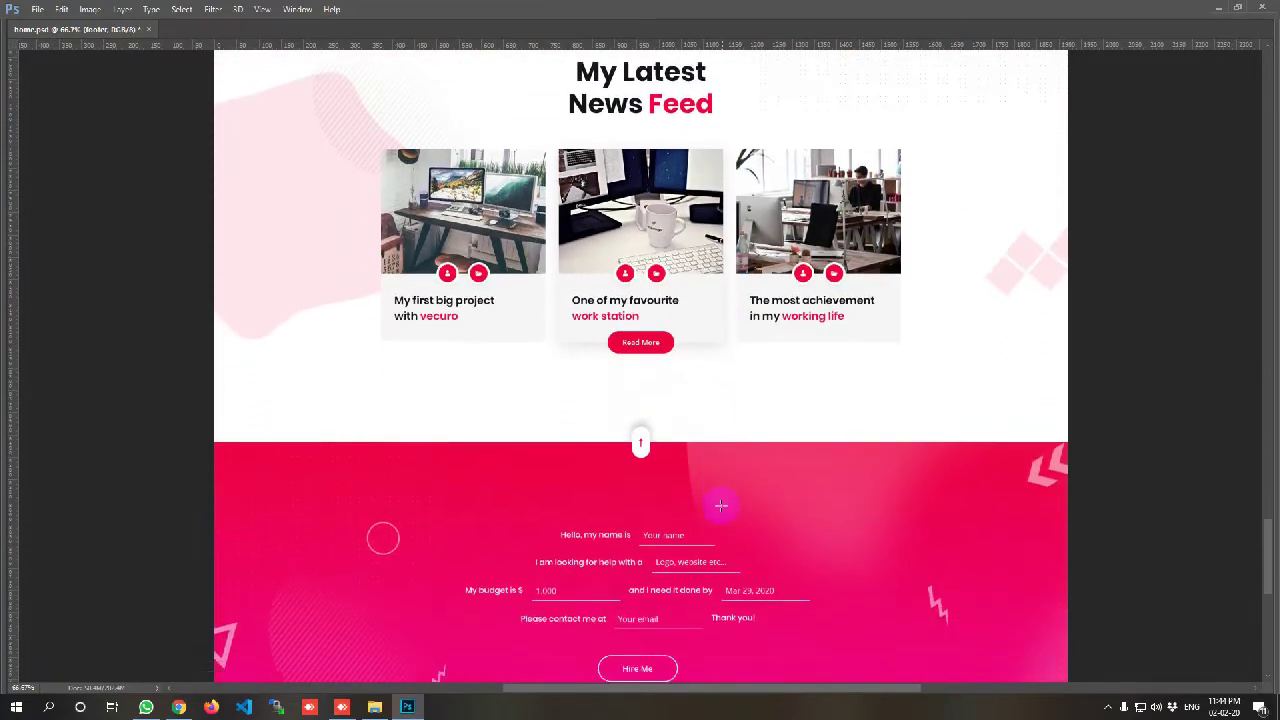
scroll(721, 505, "down", 4)
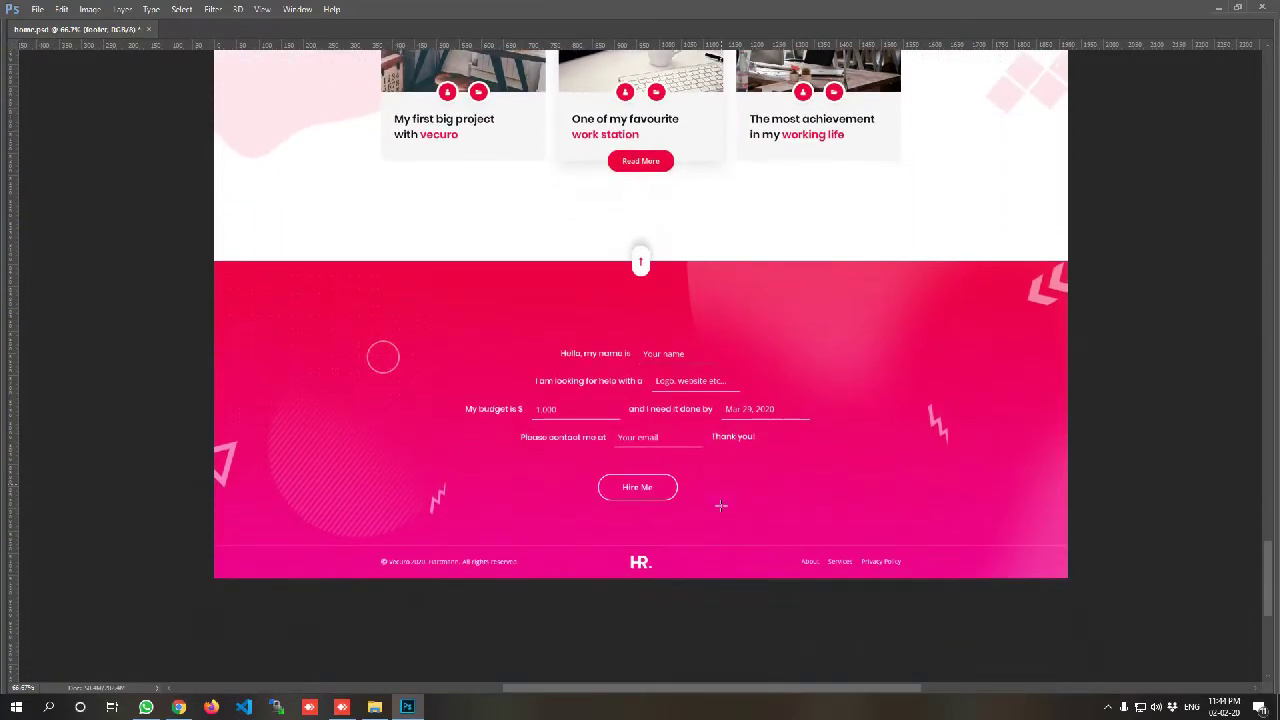
scroll(721, 505, "down", 4)
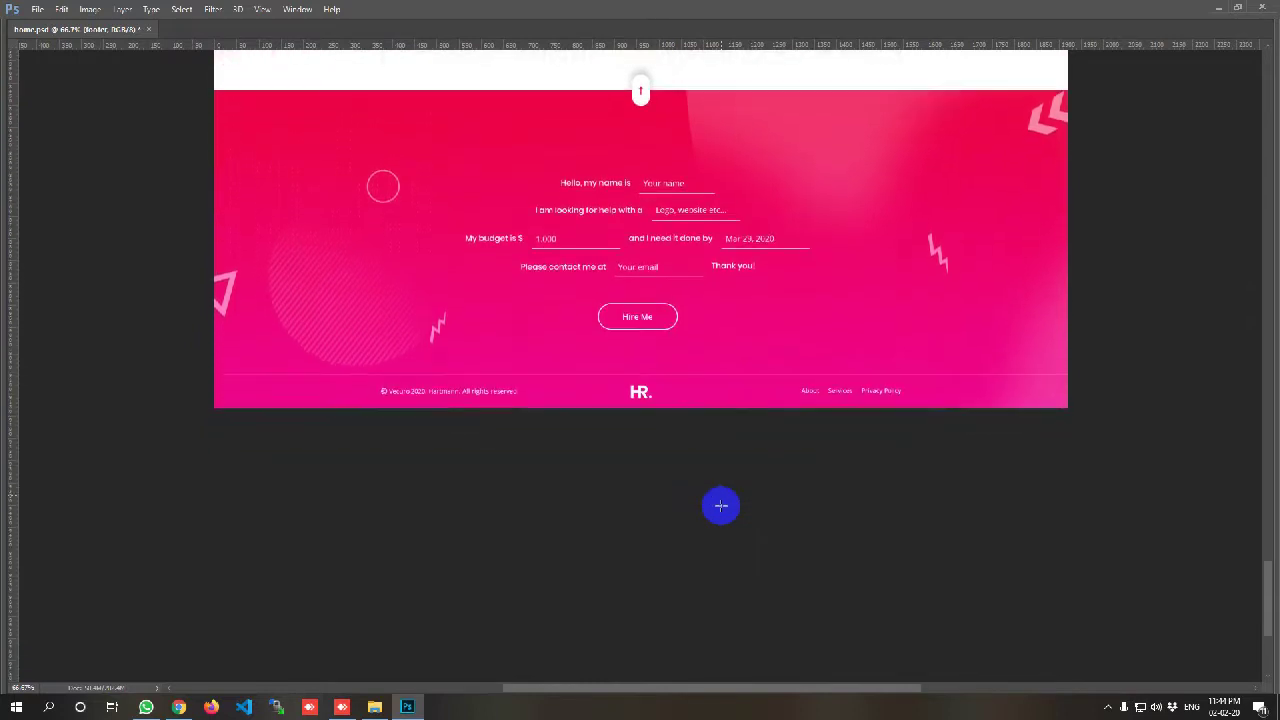
scroll(721, 505, "down", 4)
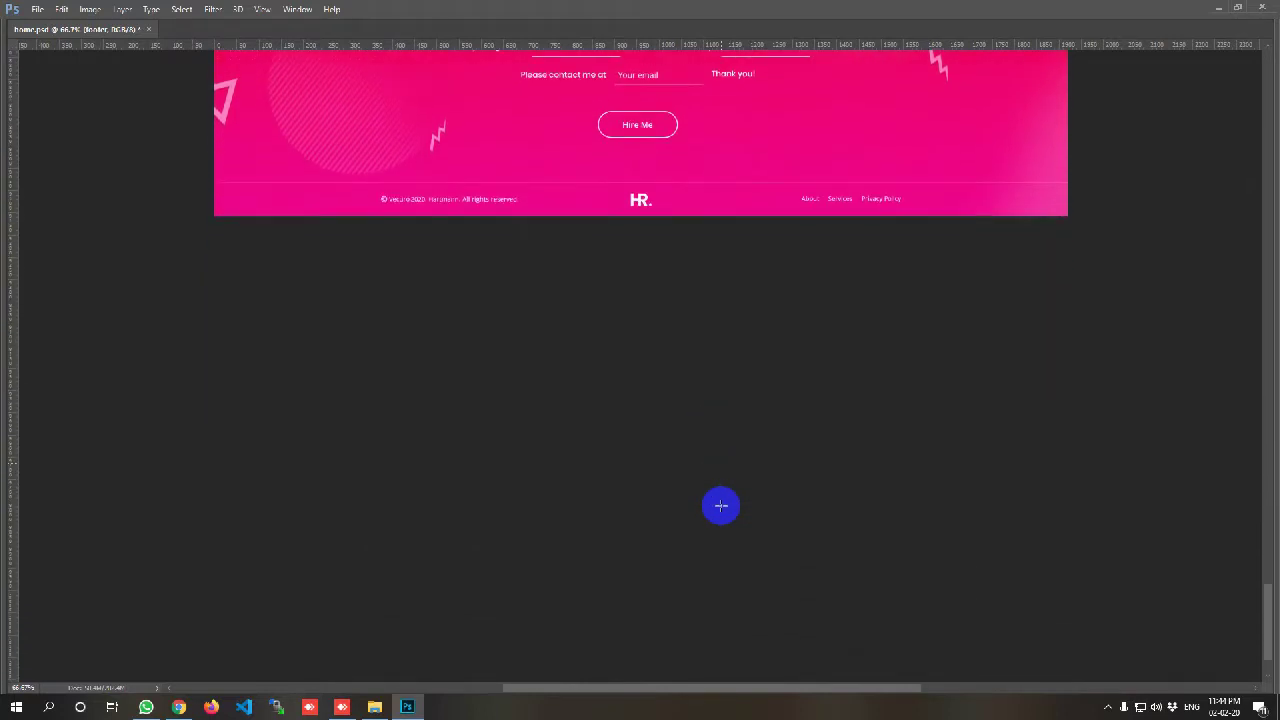
scroll(721, 505, "down", 3)
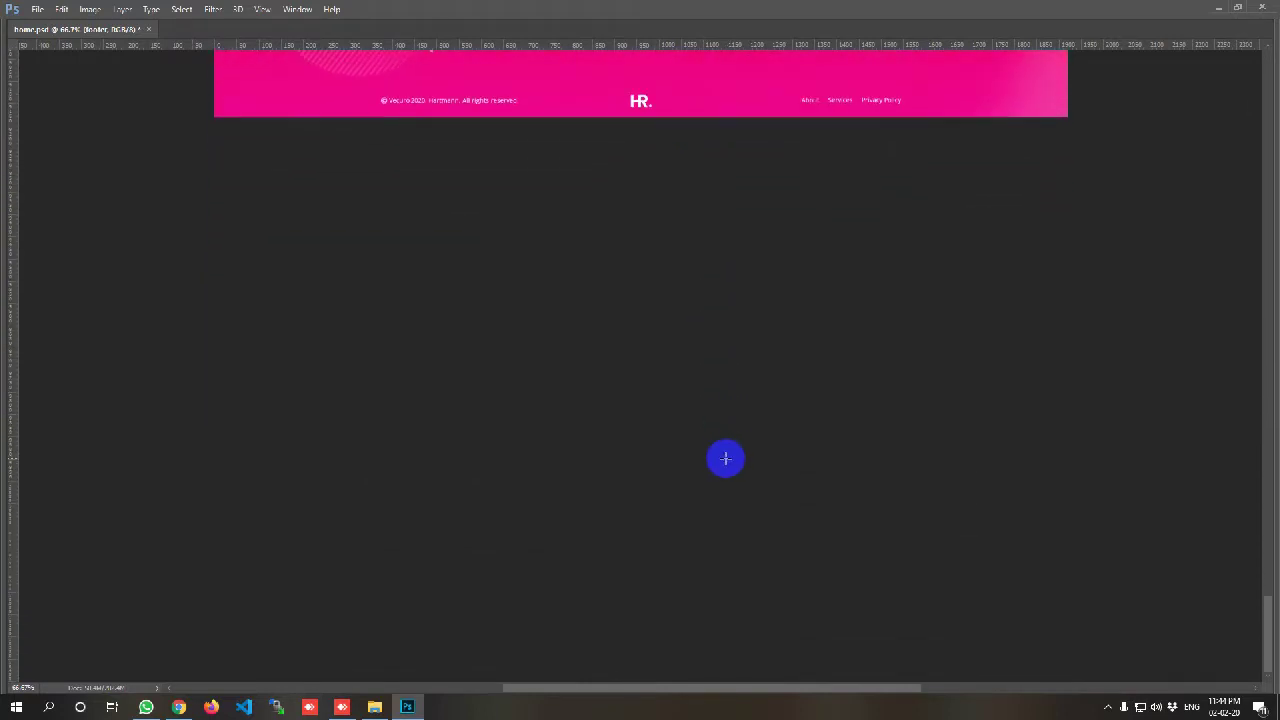
key("ctrl+plus")
scroll(745, 326, "up", 15)
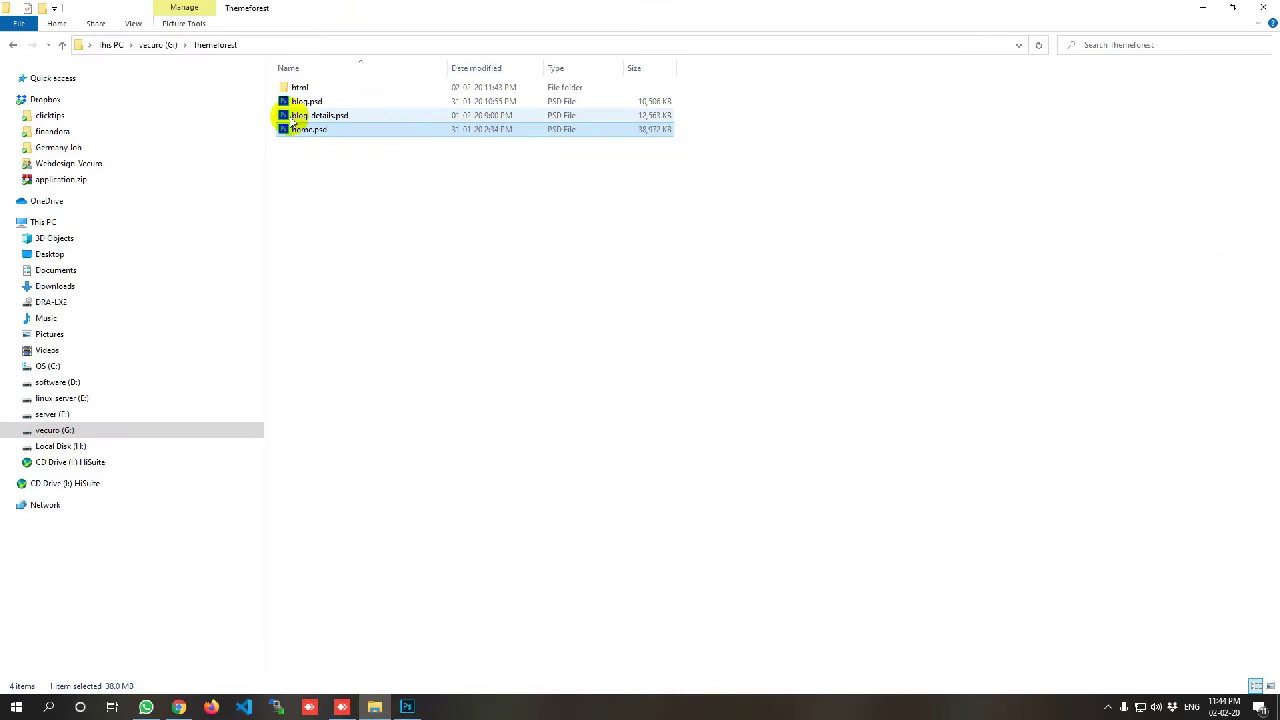
Open blog.psd from the Themeforest folder in Photoshop without resolving its missing fonts, and select its initial history snapshot
double_click(306, 102)
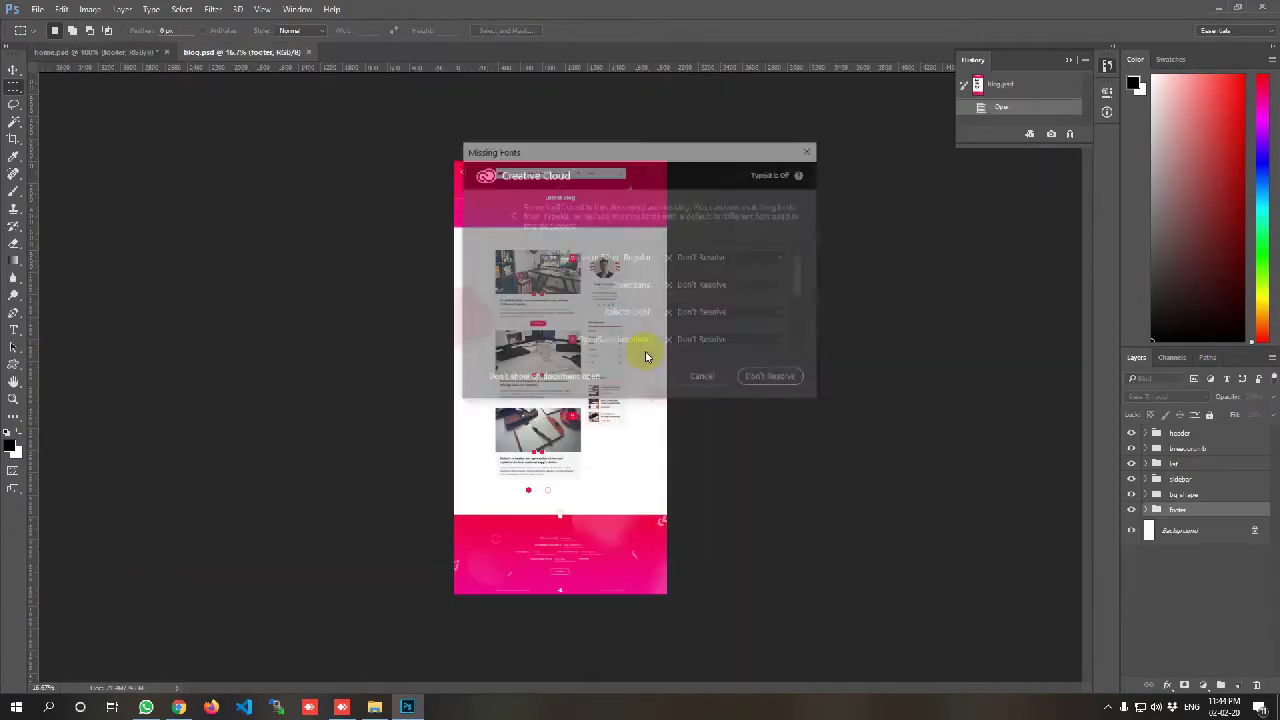
left_click(812, 150)
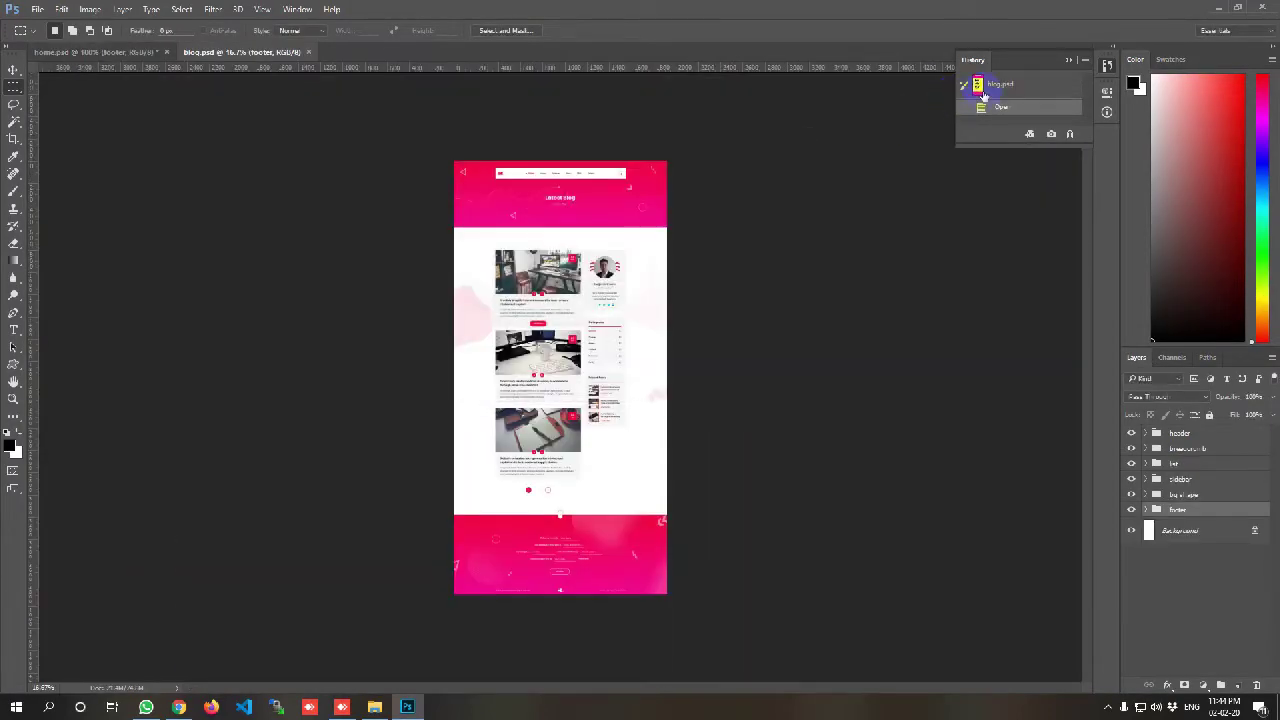
left_click(980, 86)
Inspect the blog page design at 100% zoom, covering the banner, post list, sidebar, pagination and contact form footer
key("ctrl+1")
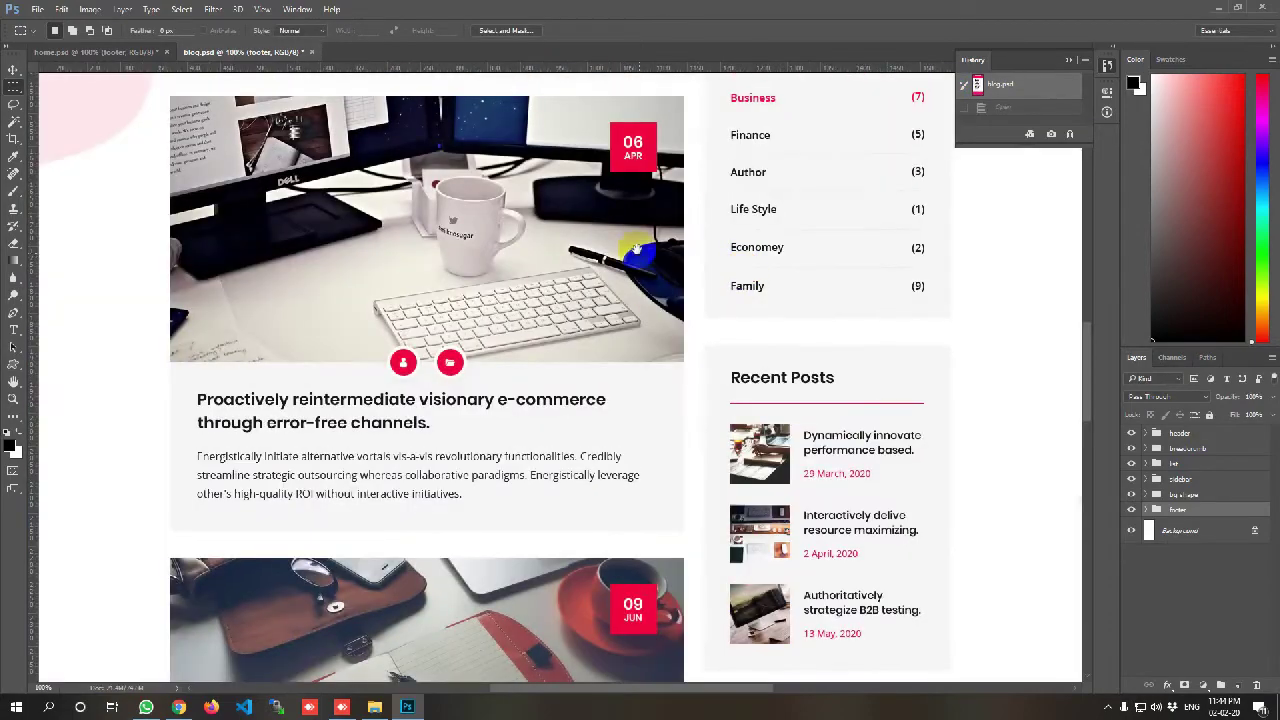
left_click_drag(637, 290, 585, 502)
scroll(585, 502, "up", 5)
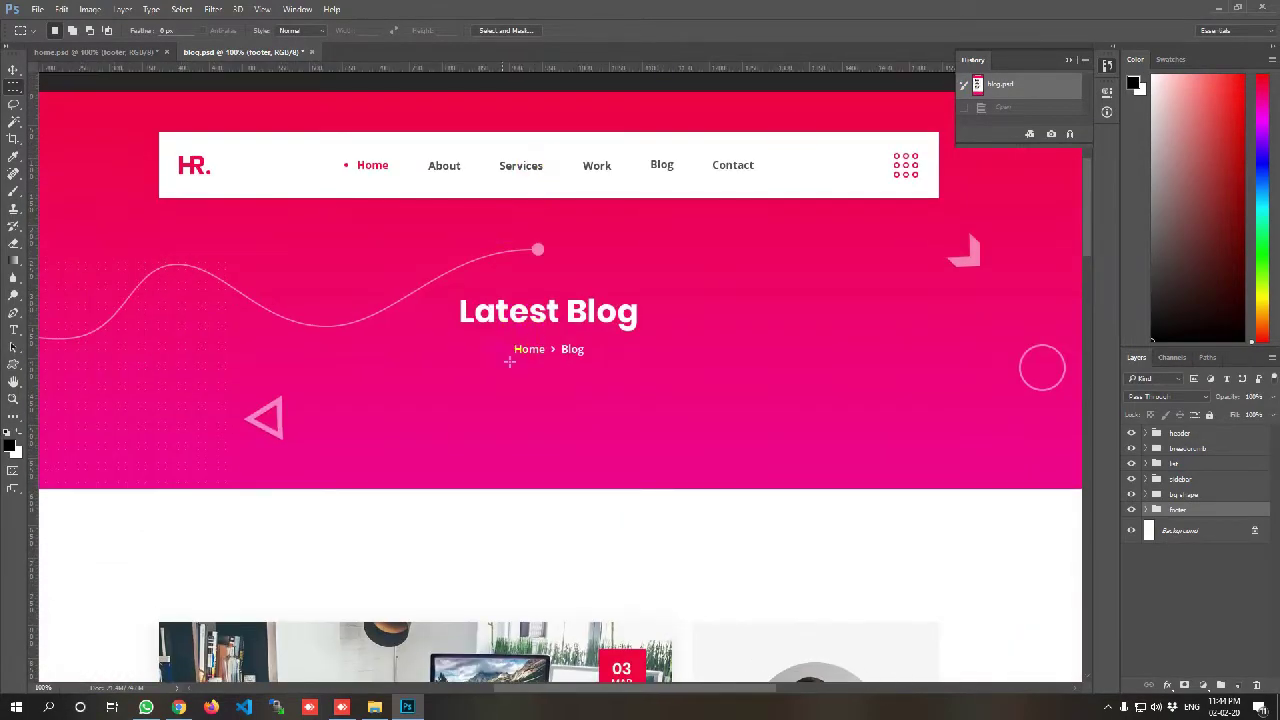
left_click_drag(569, 496, 561, 145)
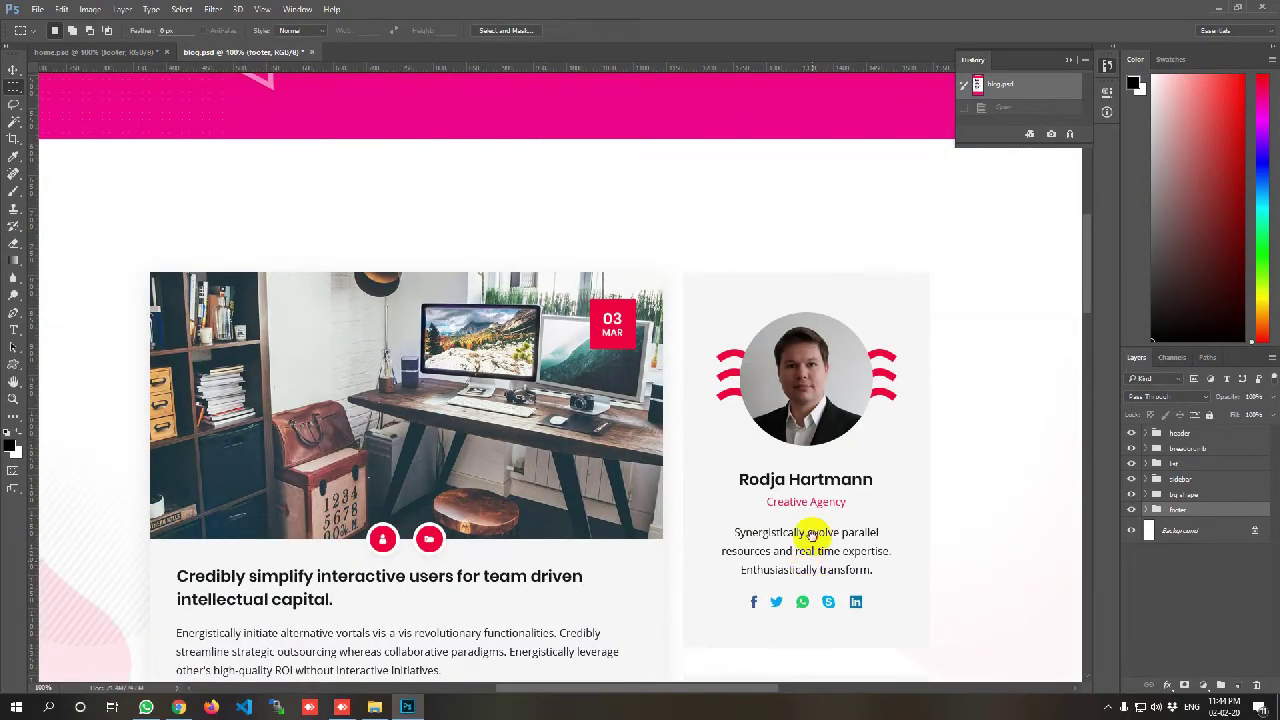
scroll(812, 532, "down", 5)
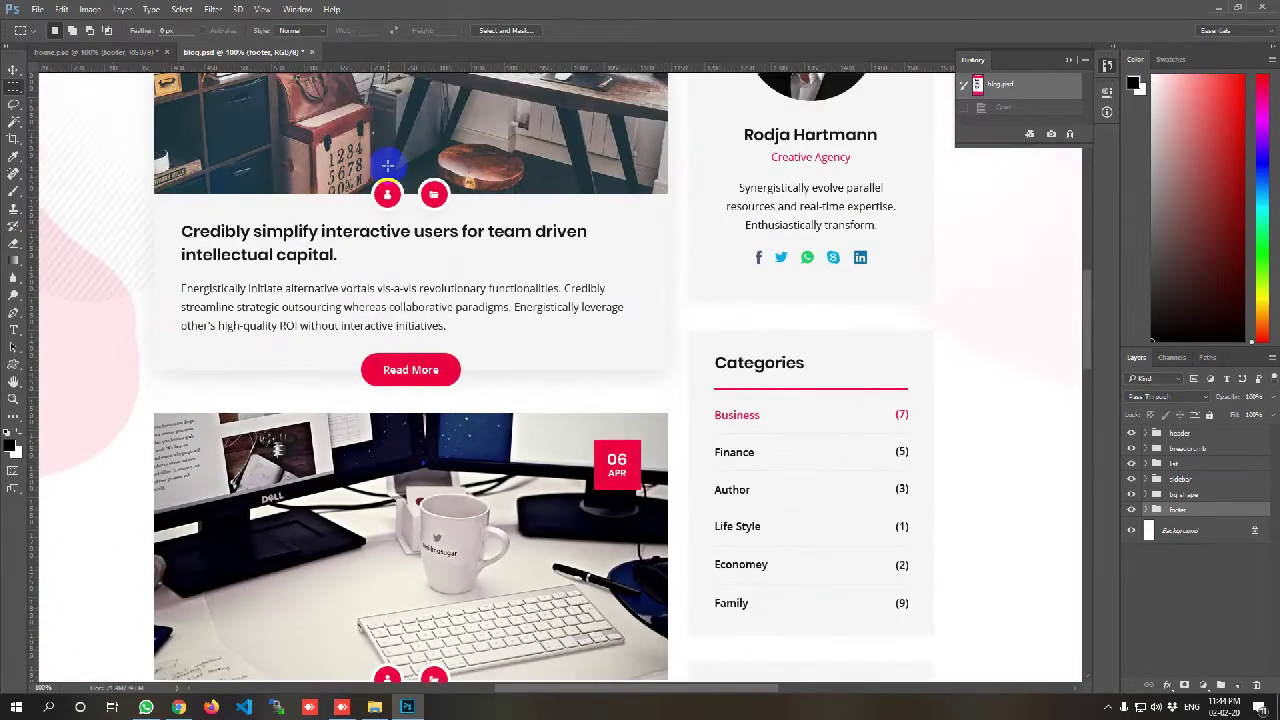
left_click_drag(475, 186, 486, 523)
scroll(506, 251, "down", 15)
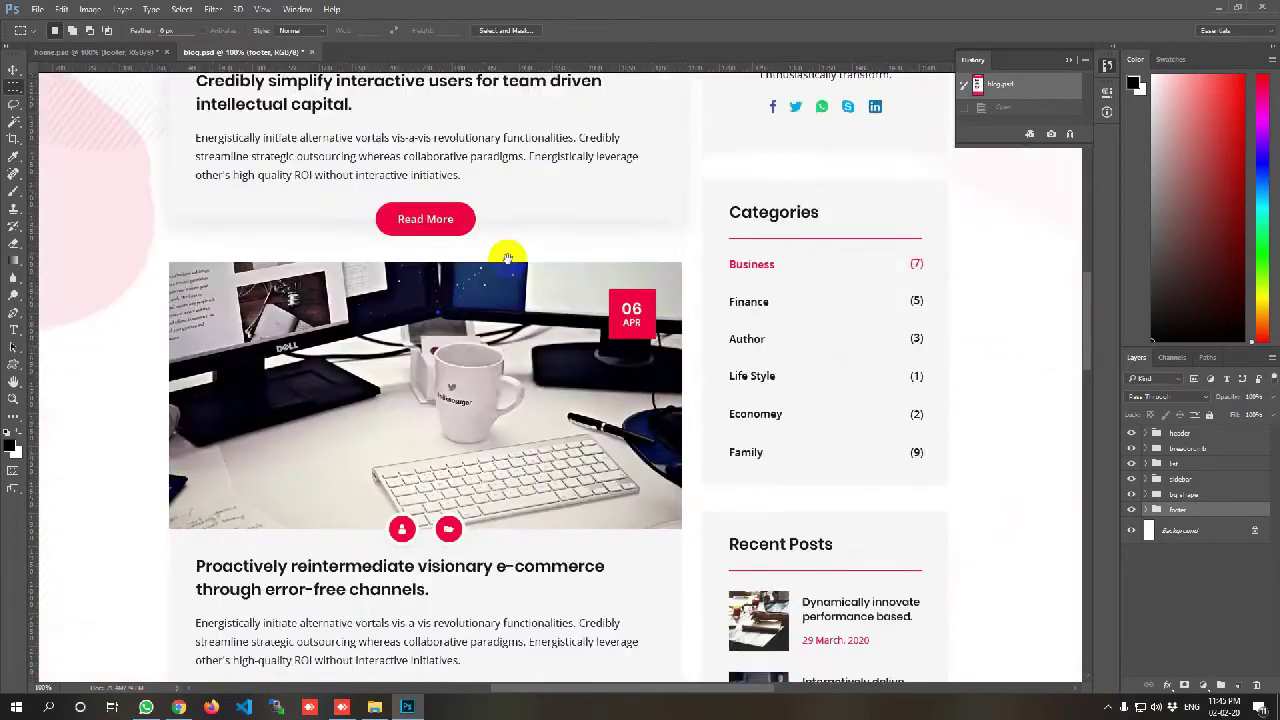
scroll(526, 355, "down", 2)
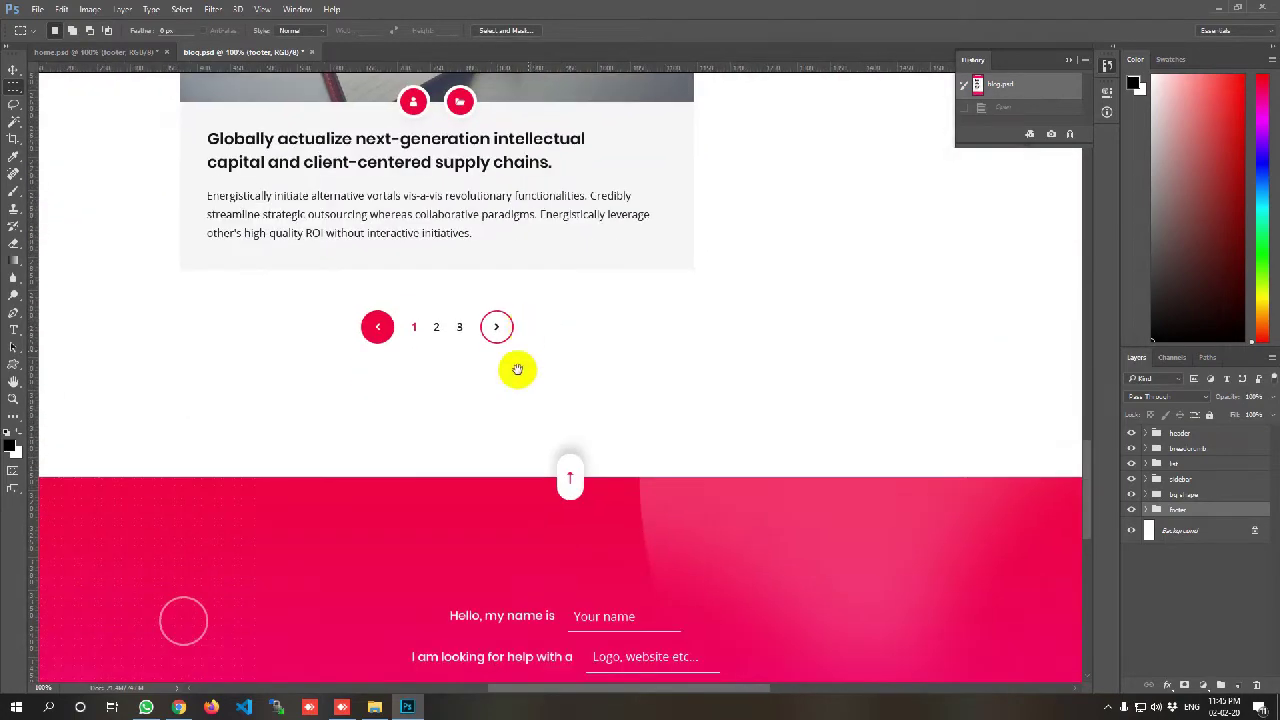
Open blog-details.psd from the Themeforest folder in Photoshop and dismiss the Missing Fonts notice without resolving any fonts
left_click(378, 707)
double_click(320, 102)
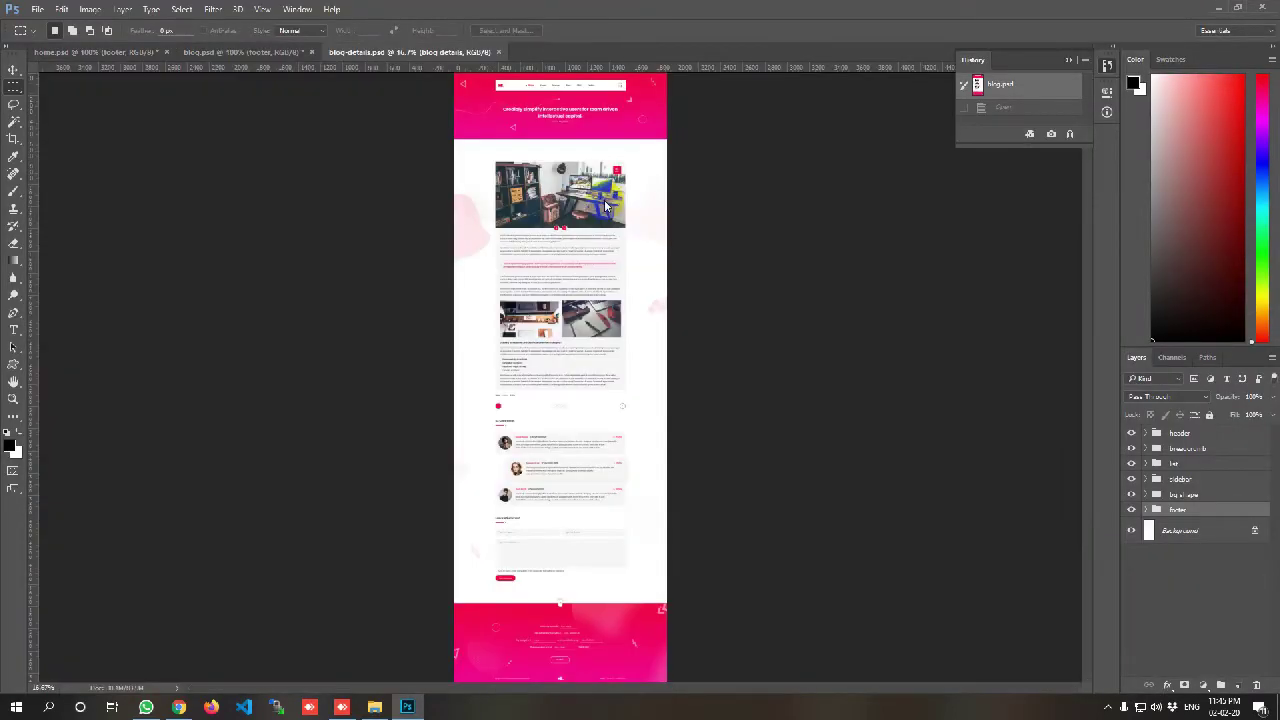
left_click(810, 152)
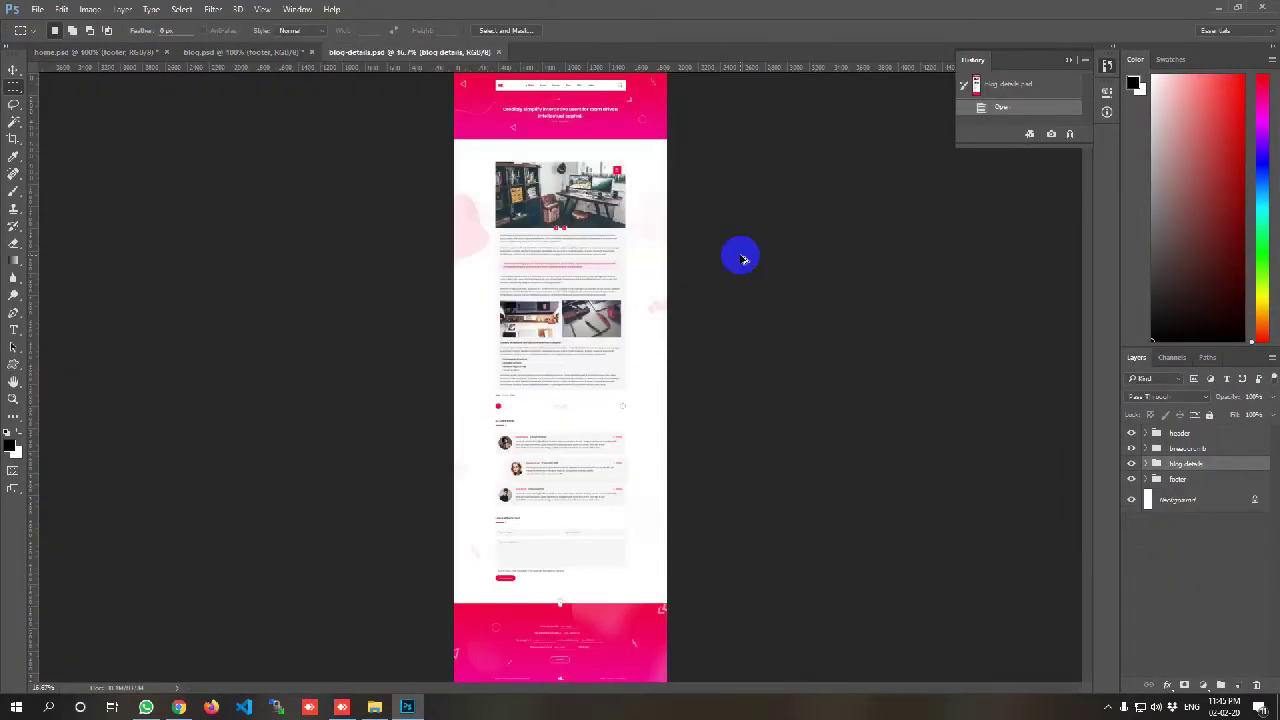
Inspect the blog details design at 100% zoom, from the article images and text through tags and comments to the Leave a Comment form
key("ctrl+1")
scroll(571, 266, "up", 10)
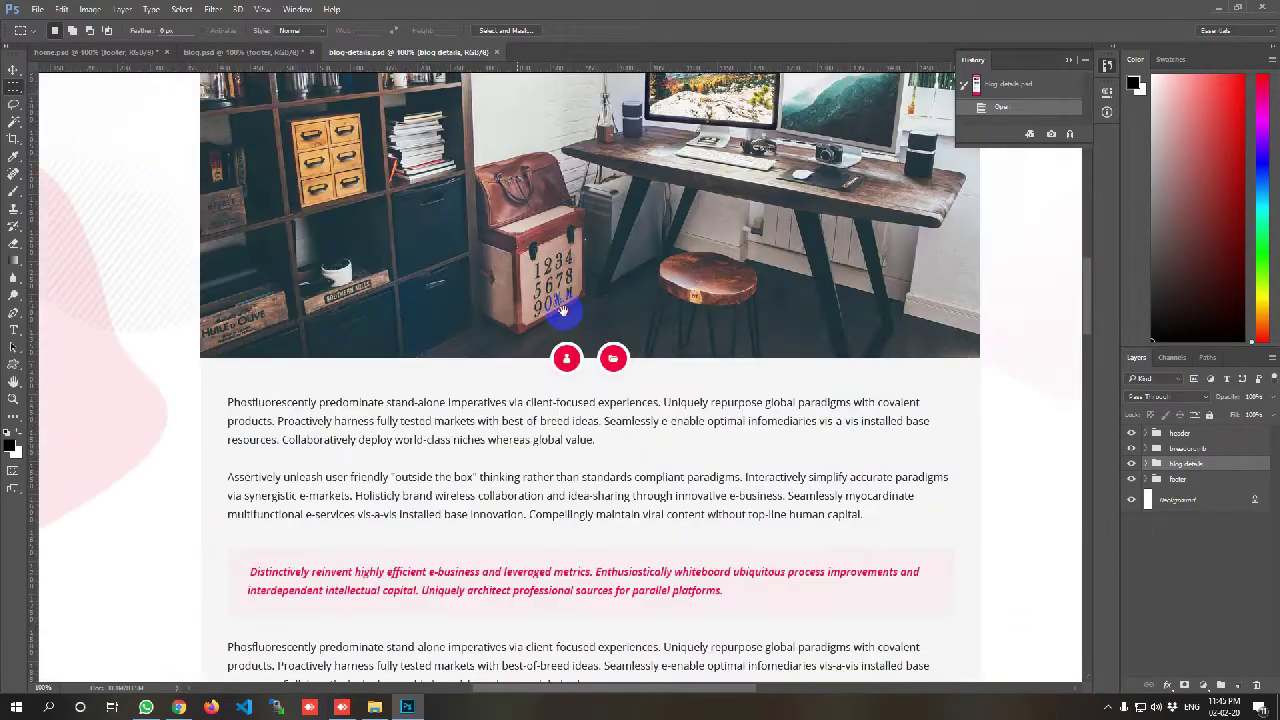
left_click_drag(563, 311, 533, 345)
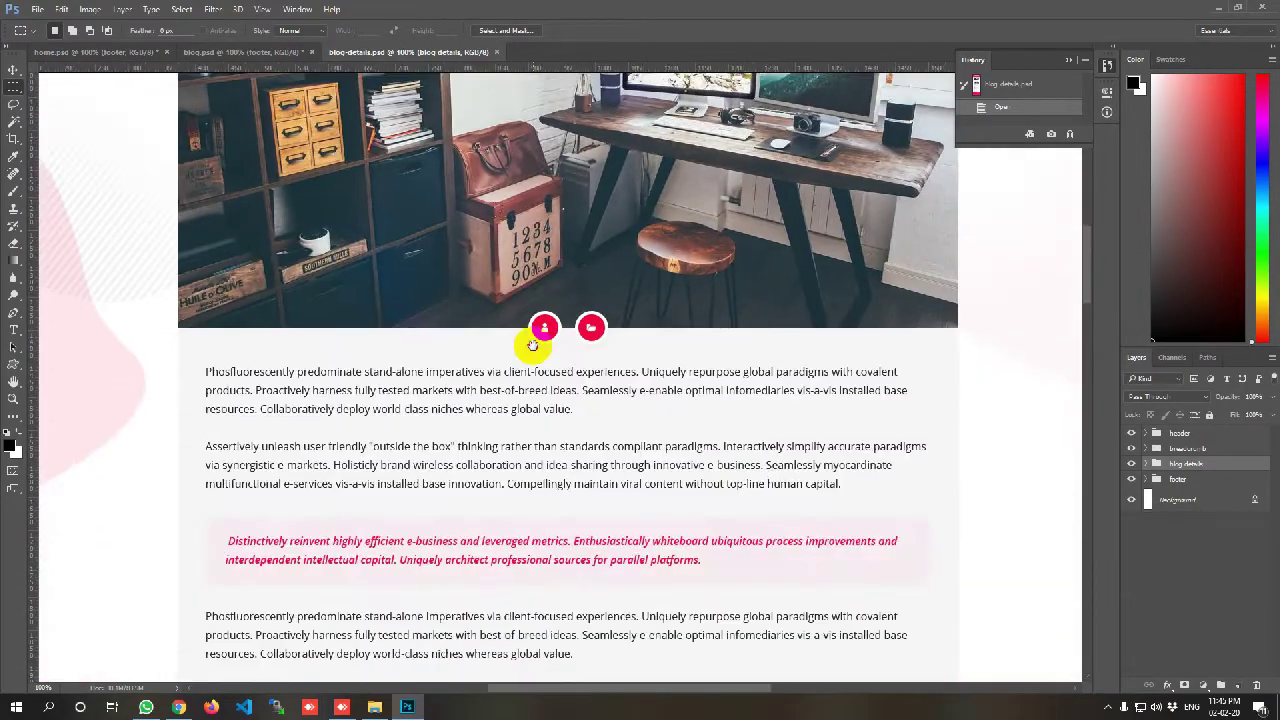
scroll(533, 345, "down", 10)
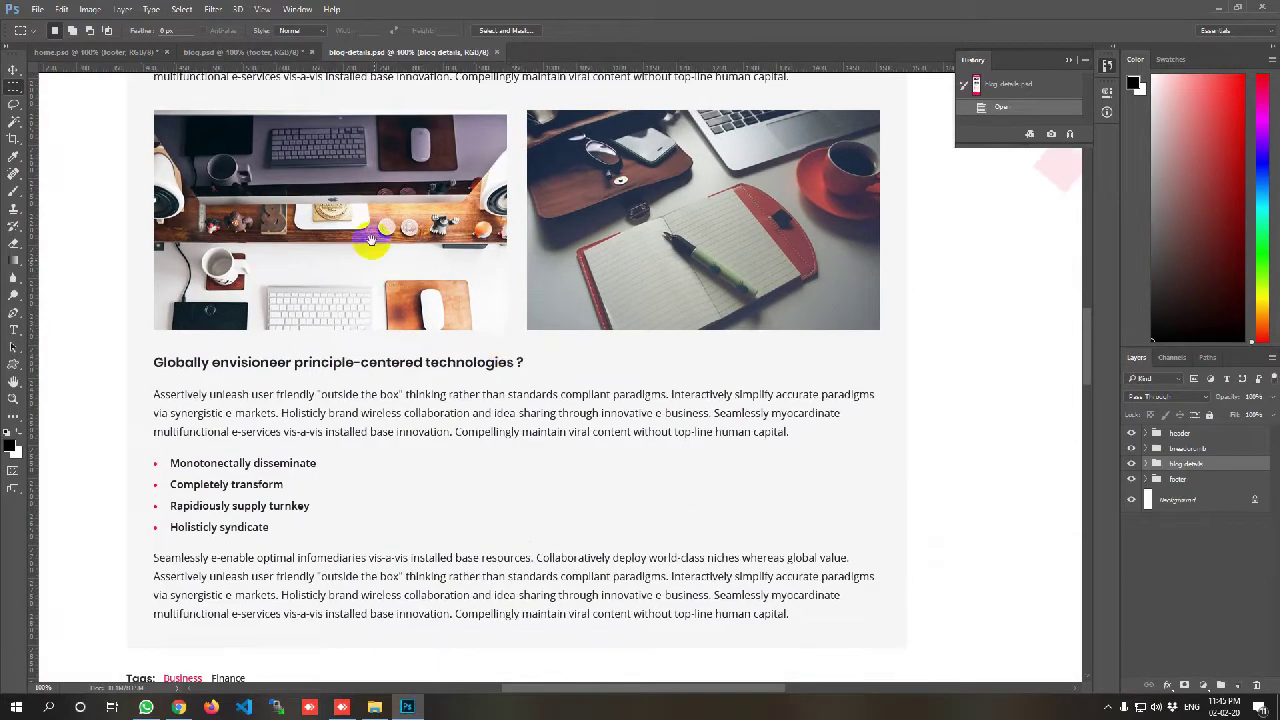
scroll(536, 425, "down", 6)
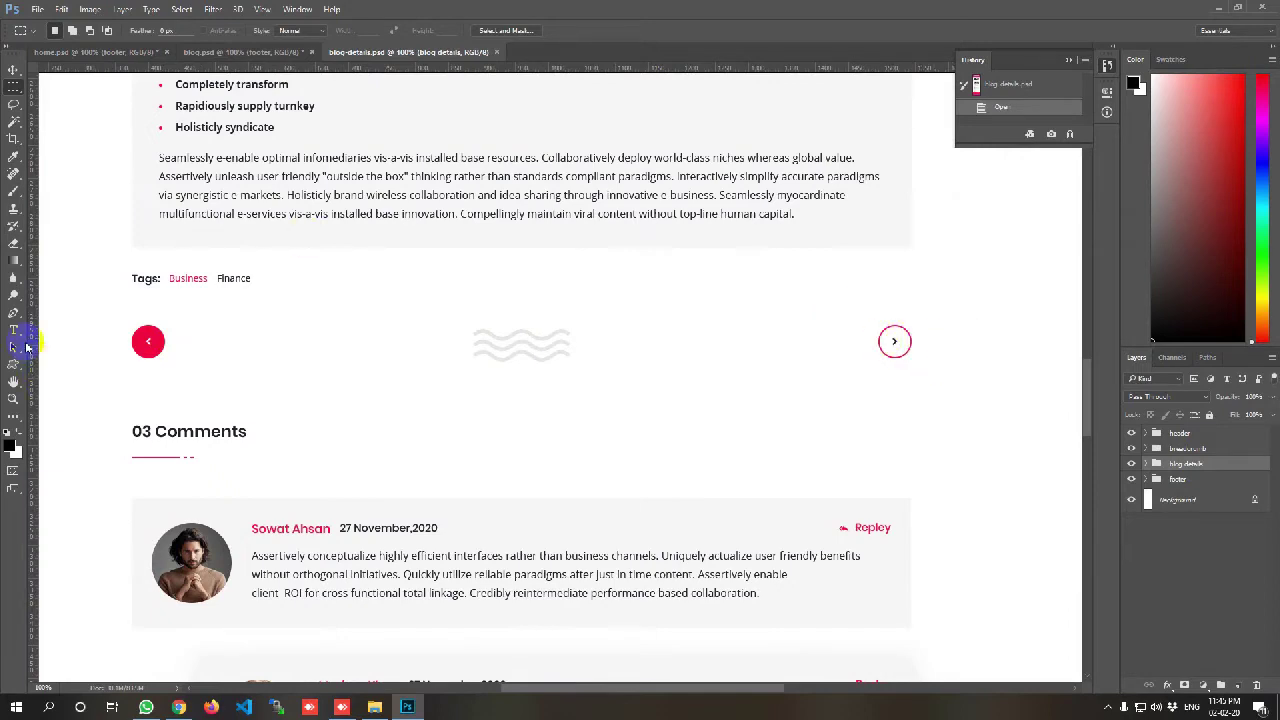
left_click_drag(455, 471, 449, 289)
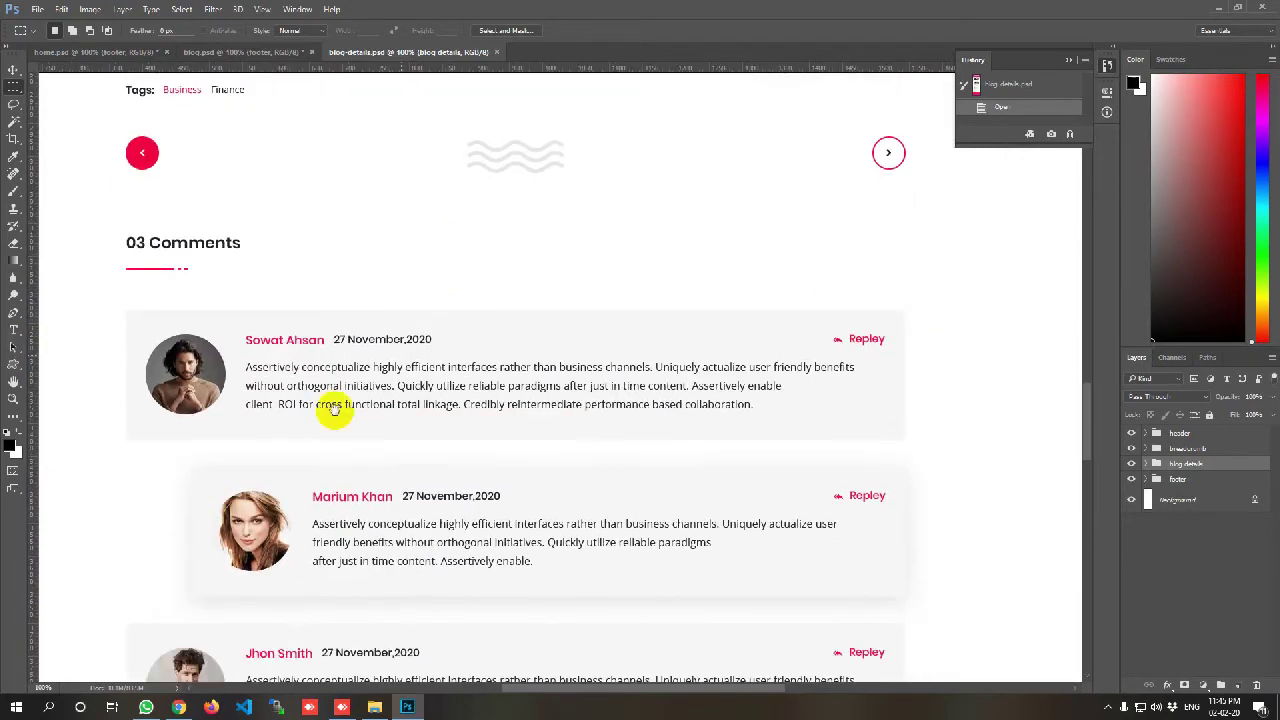
left_click_drag(419, 480, 403, 314)
left_click_drag(434, 491, 411, 331)
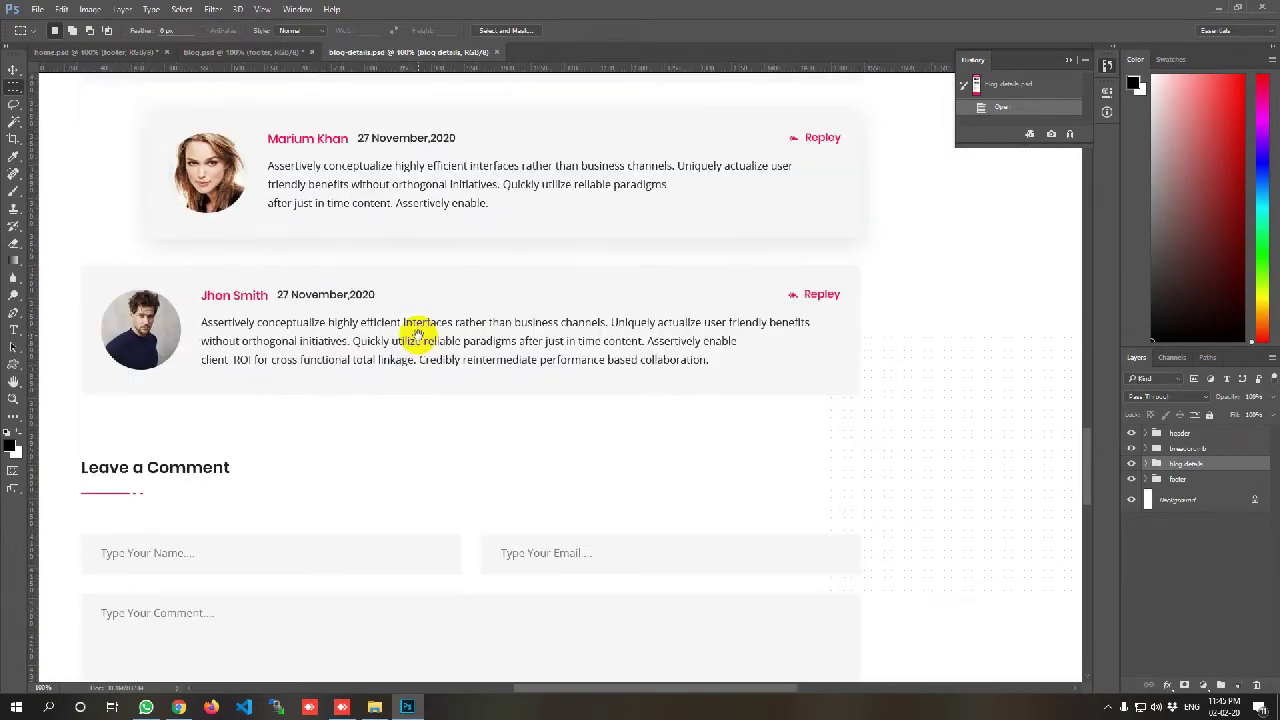
left_click_drag(415, 435, 410, 245)
left_click_drag(423, 466, 513, 448)
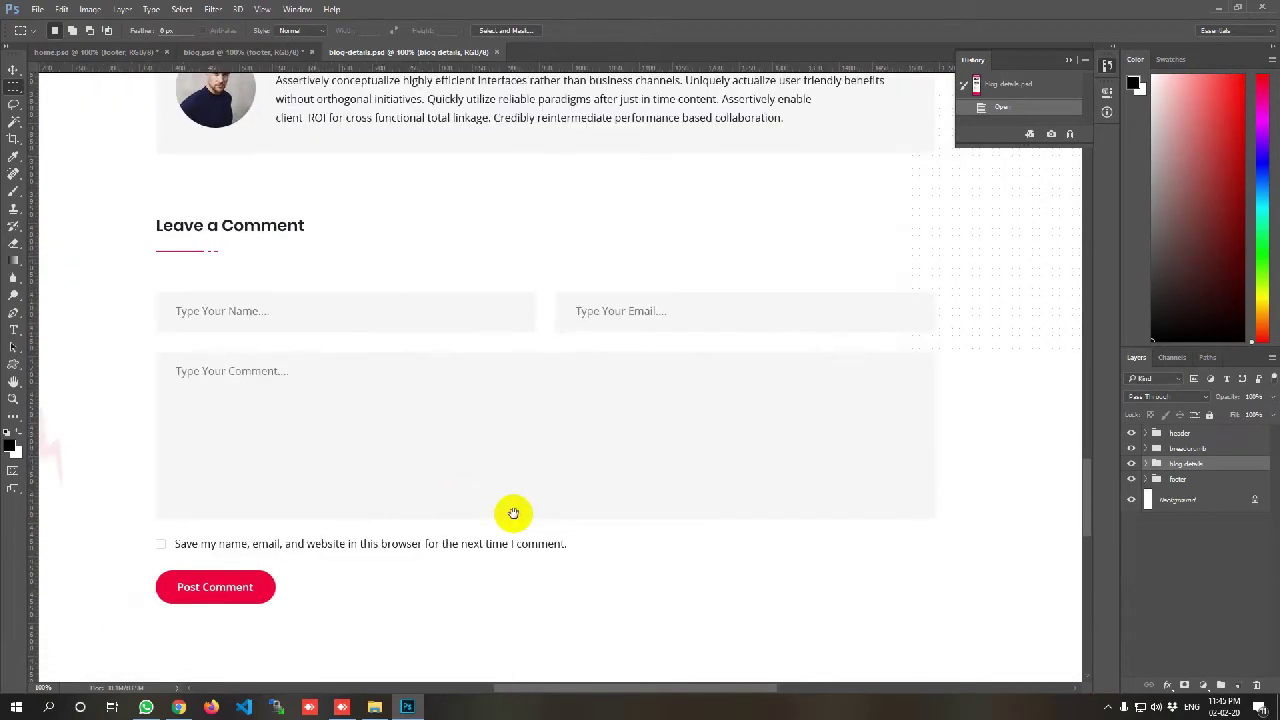
key("ctrl+minus")
scroll(450, 400, "up", 2)
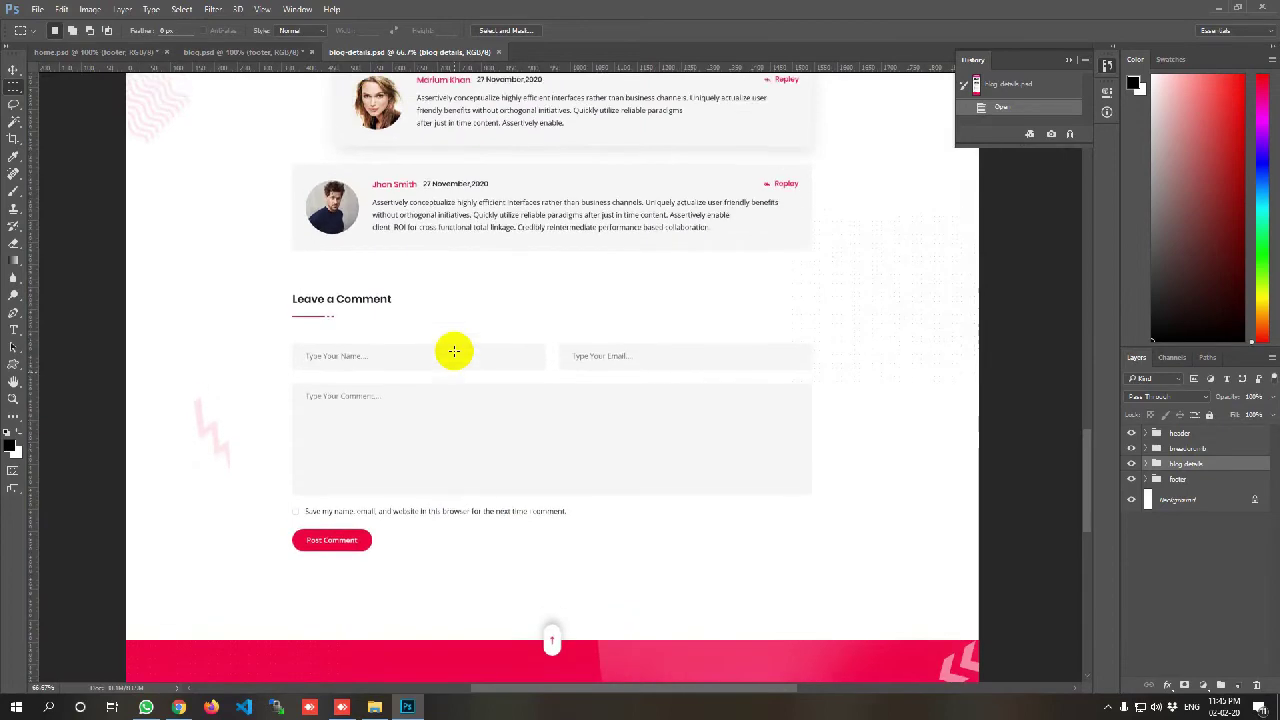
Close blog-details.psd and blog.psd without saving changes, keeping only home.psd open
left_click(500, 53)
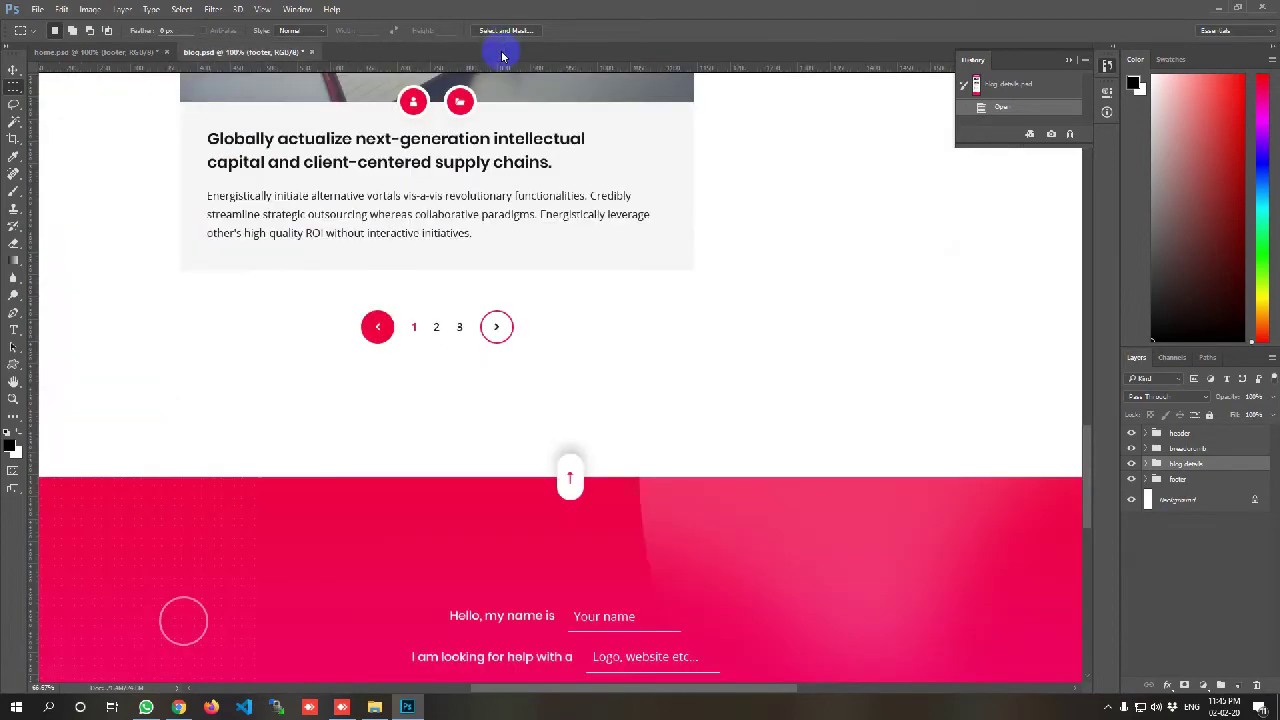
left_click(312, 52)
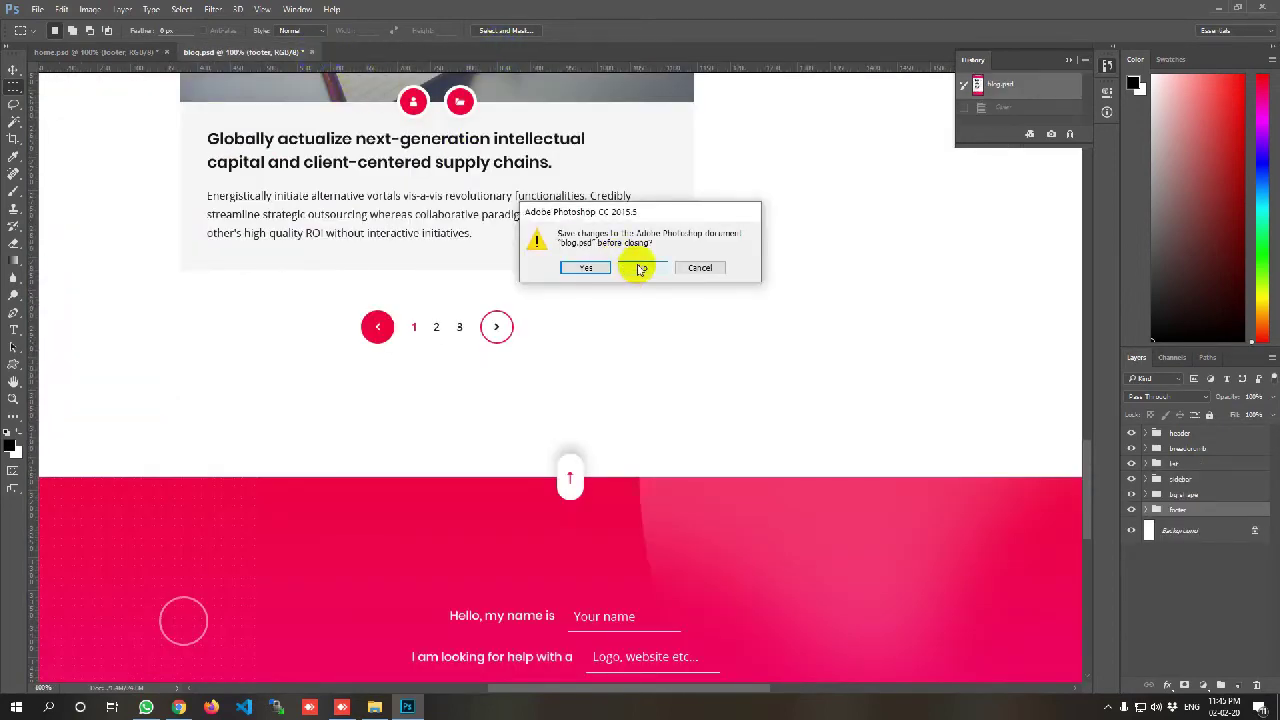
left_click(641, 268)
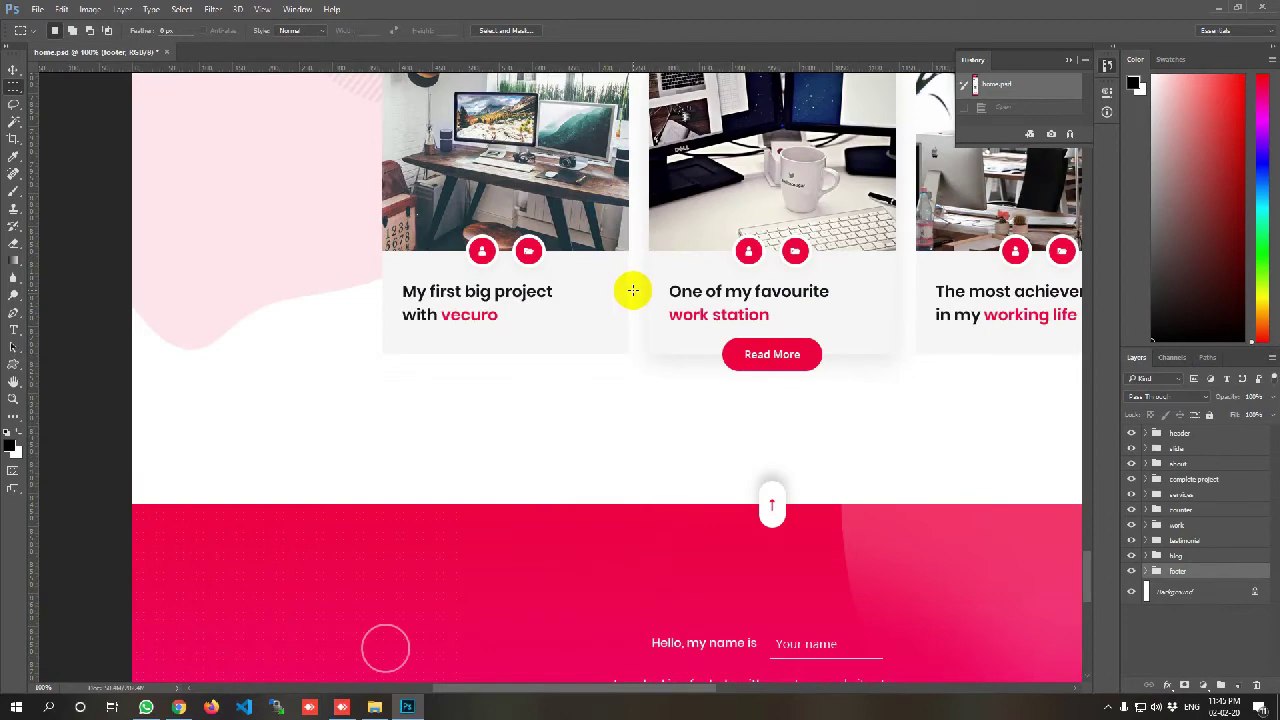
Review the home page design at 66.7% zoom, from the news feed back up to the hero banner and header navigation
key("ctrl+minus")
left_click_drag(773, 297, 601, 268)
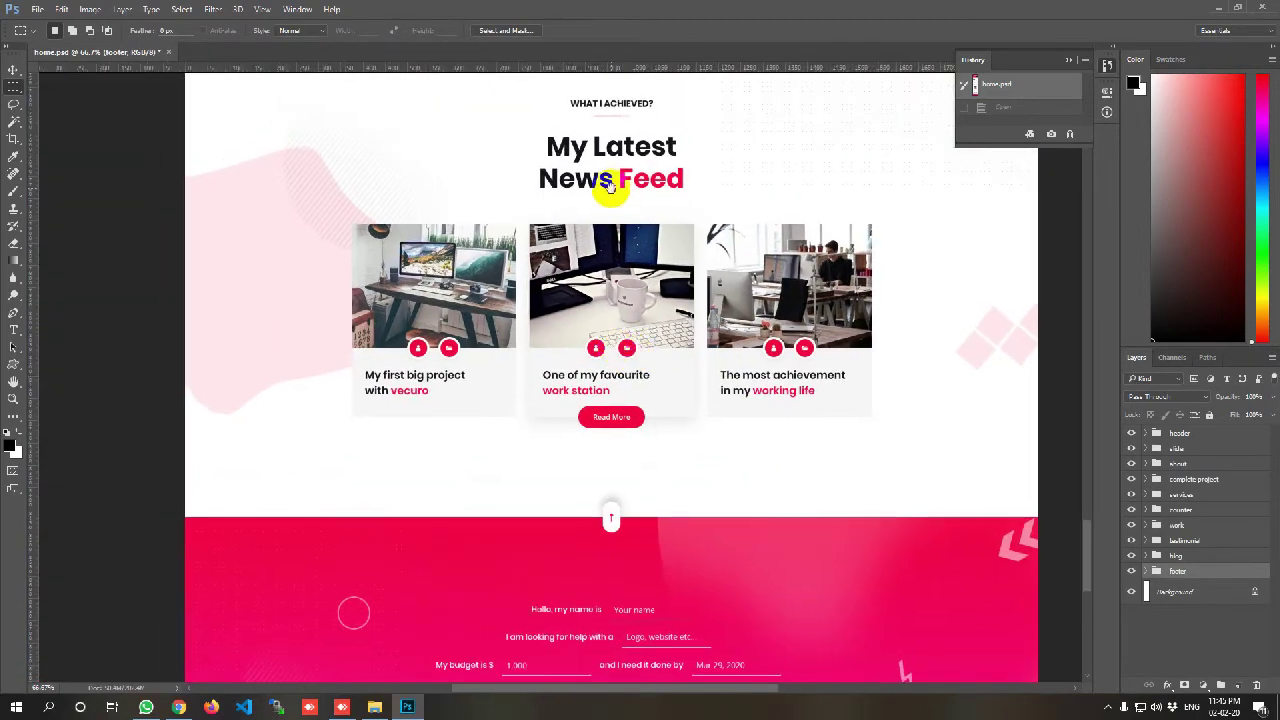
scroll(608, 186, "up", 15)
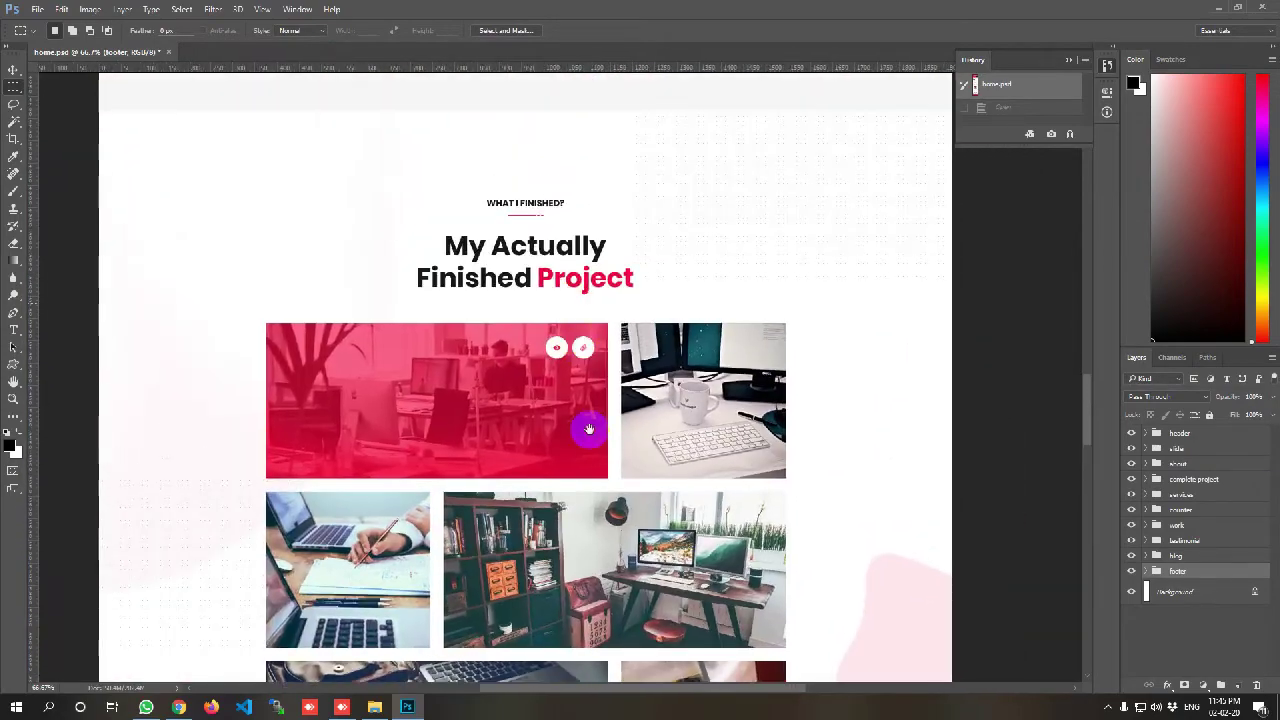
scroll(589, 428, "up", 15)
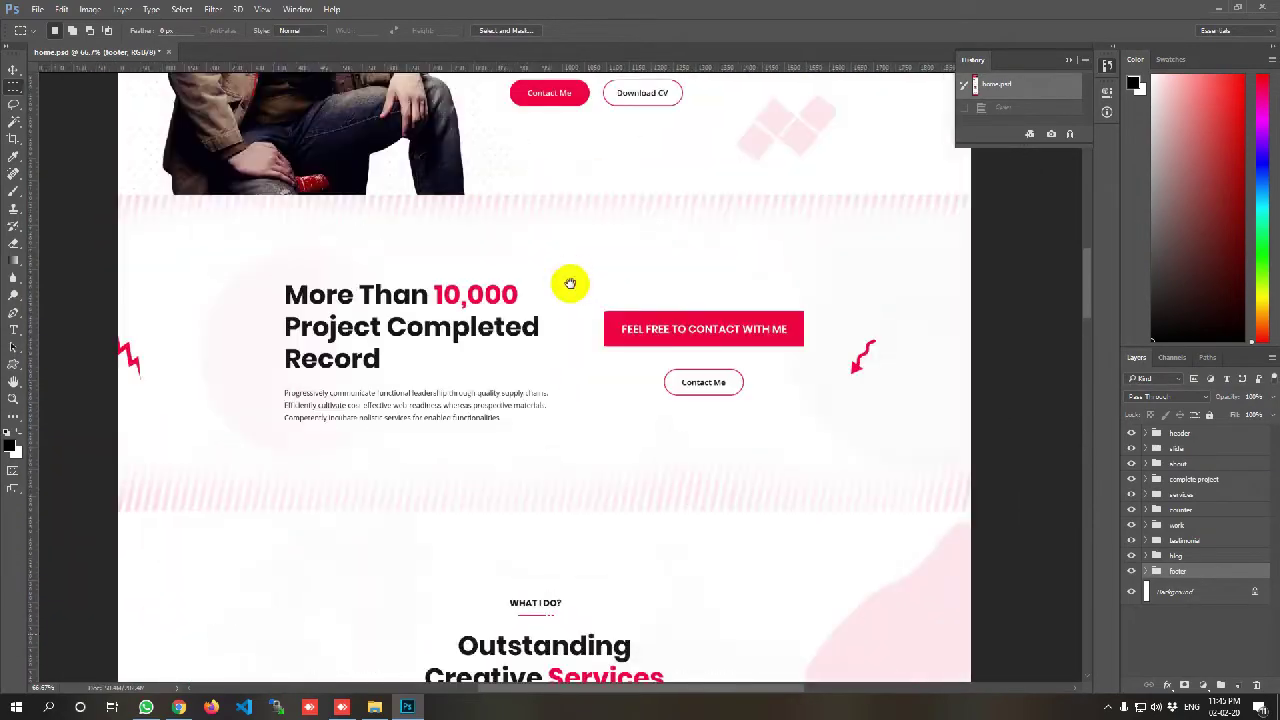
scroll(569, 284, "up", 15)
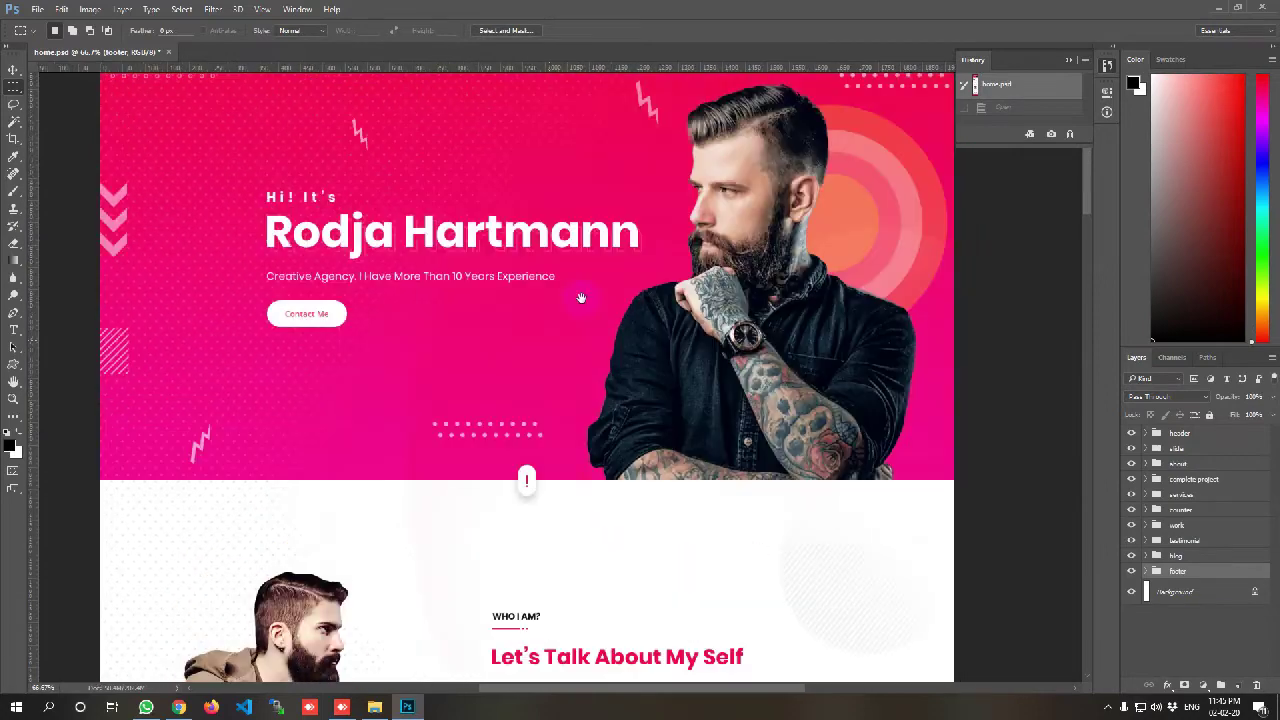
scroll(581, 298, "up", 5)
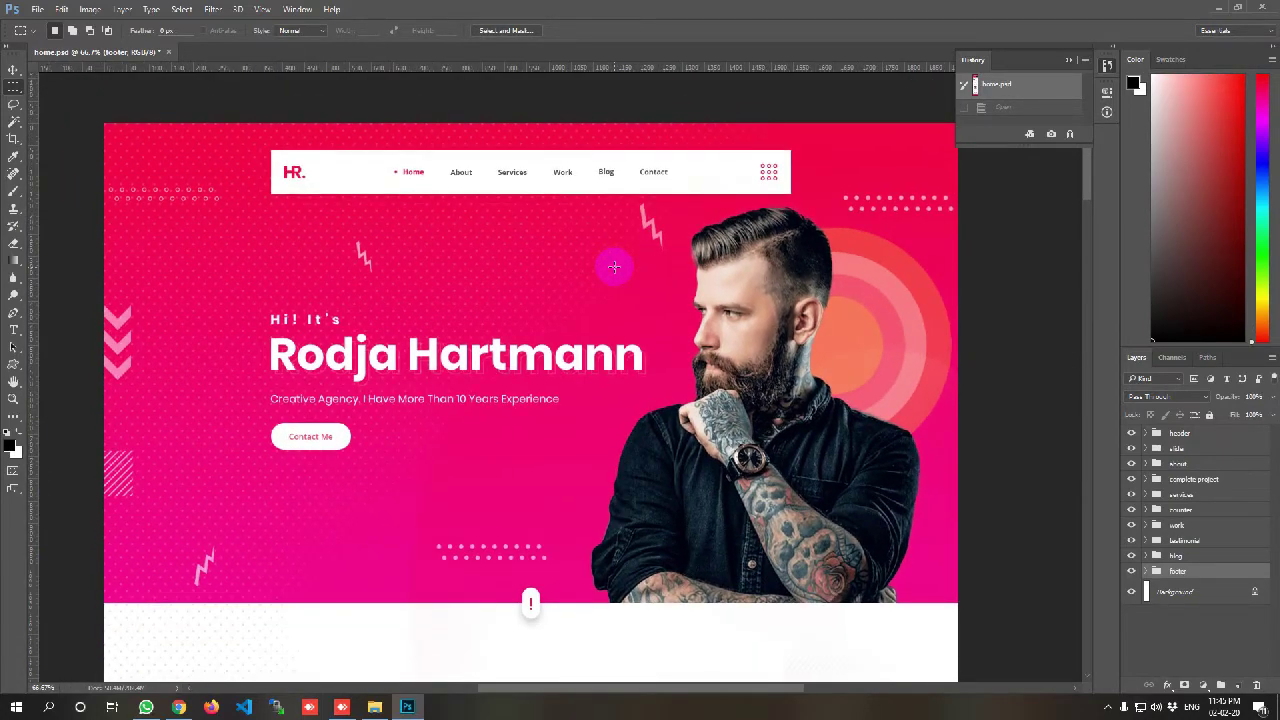